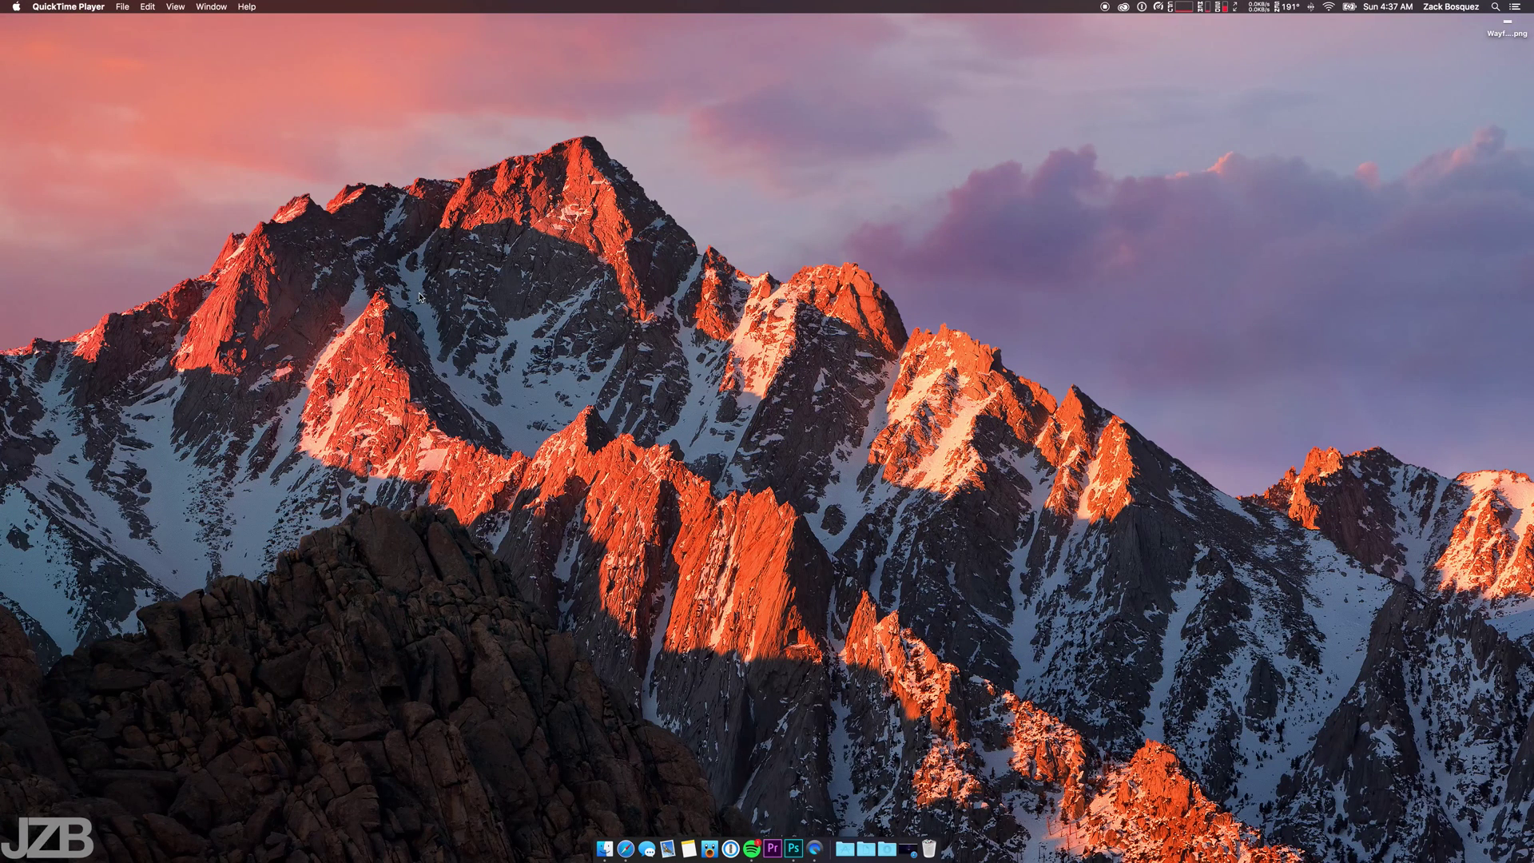
Step: Scroll through the portfolio site in Safari, then minimize the browser
{"action": "left_click", "coordinate": [627, 855]}
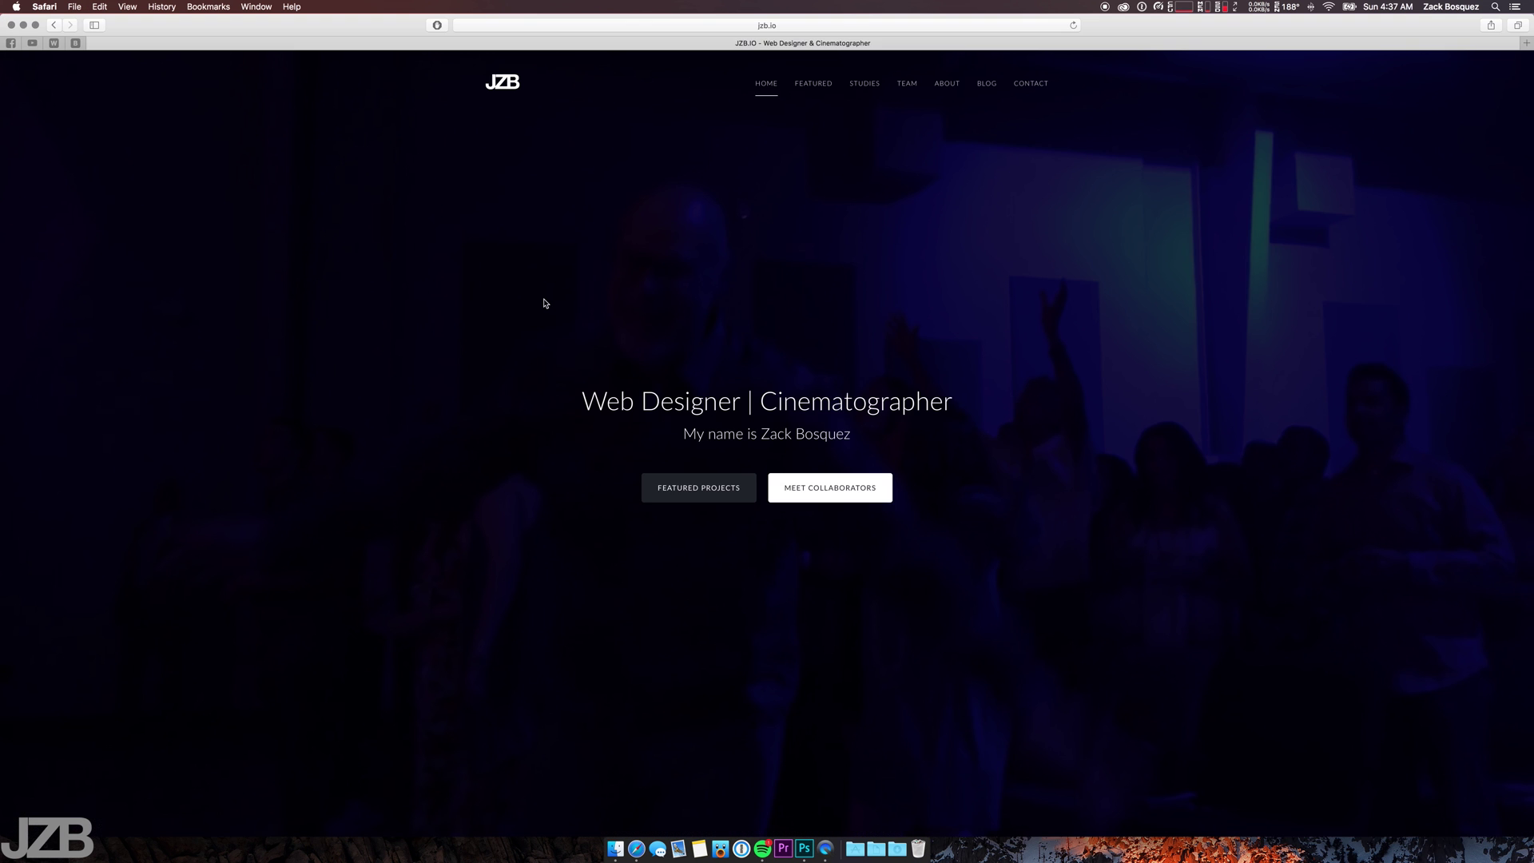
{"action": "scroll", "coordinate": [583, 288], "scroll_direction": "down", "scroll_amount": 5}
{"action": "scroll", "coordinate": [583, 288], "scroll_direction": "down", "scroll_amount": 3}
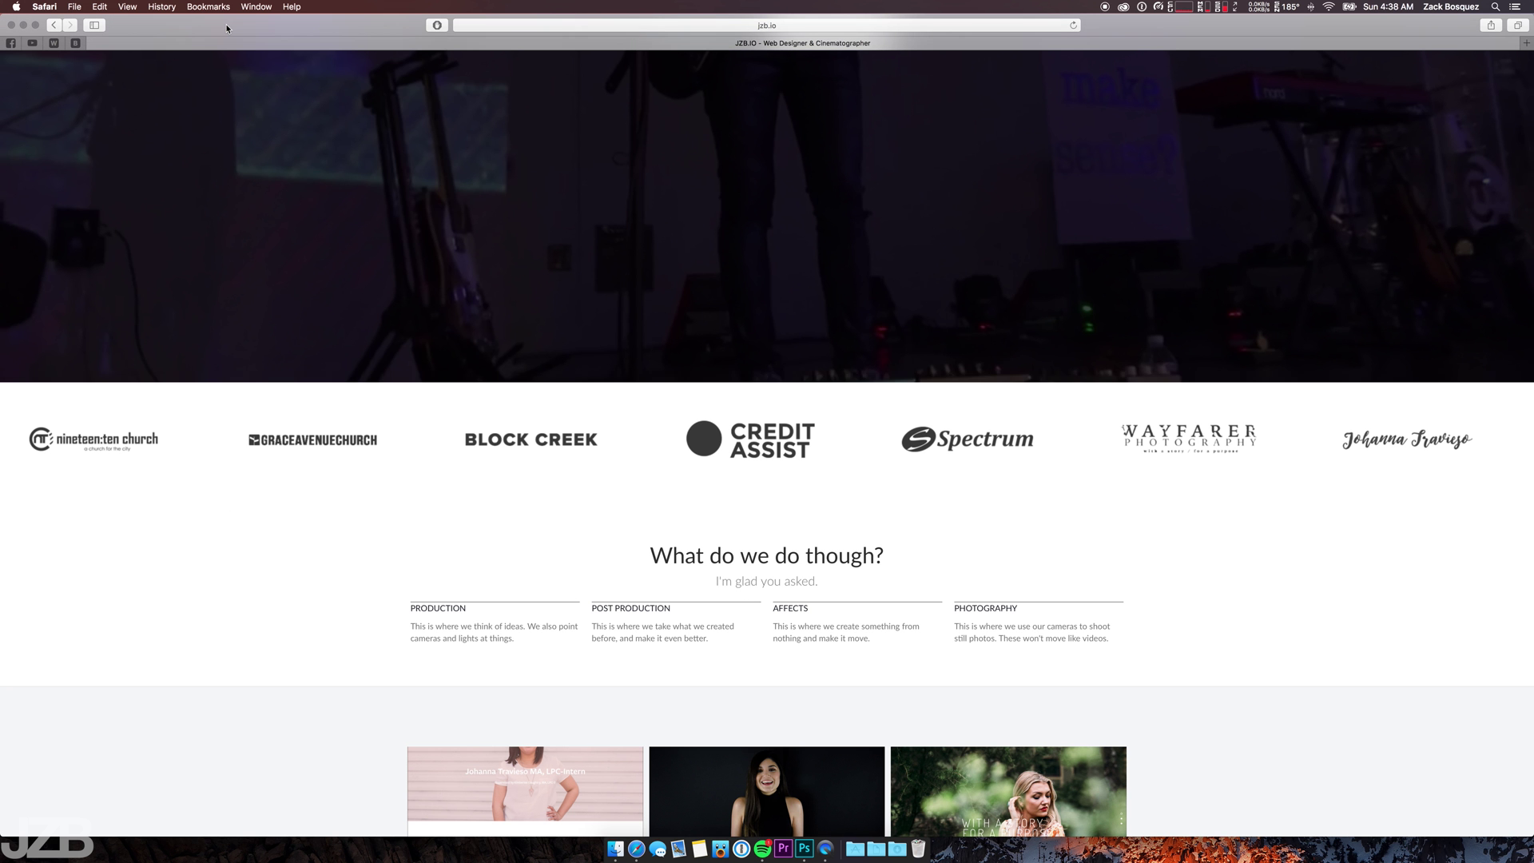
{"action": "key", "text": "super+m"}
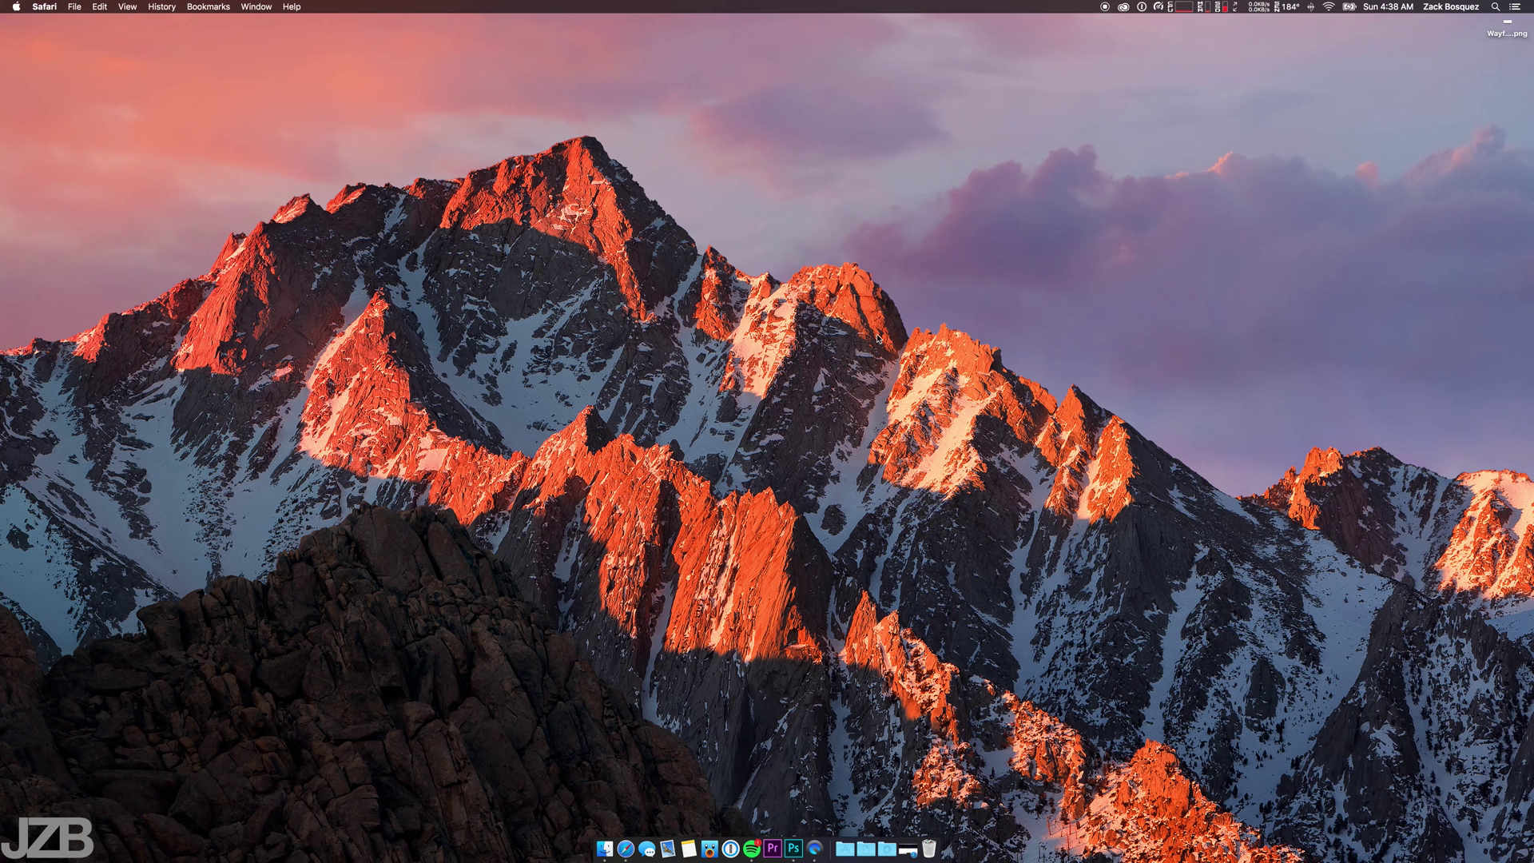
Step: Quick Look WayfarerLogo.png on the desktop, comparing it with the site's logos
{"action": "left_click", "coordinate": [552, 409]}
{"action": "left_click", "coordinate": [1508, 24]}
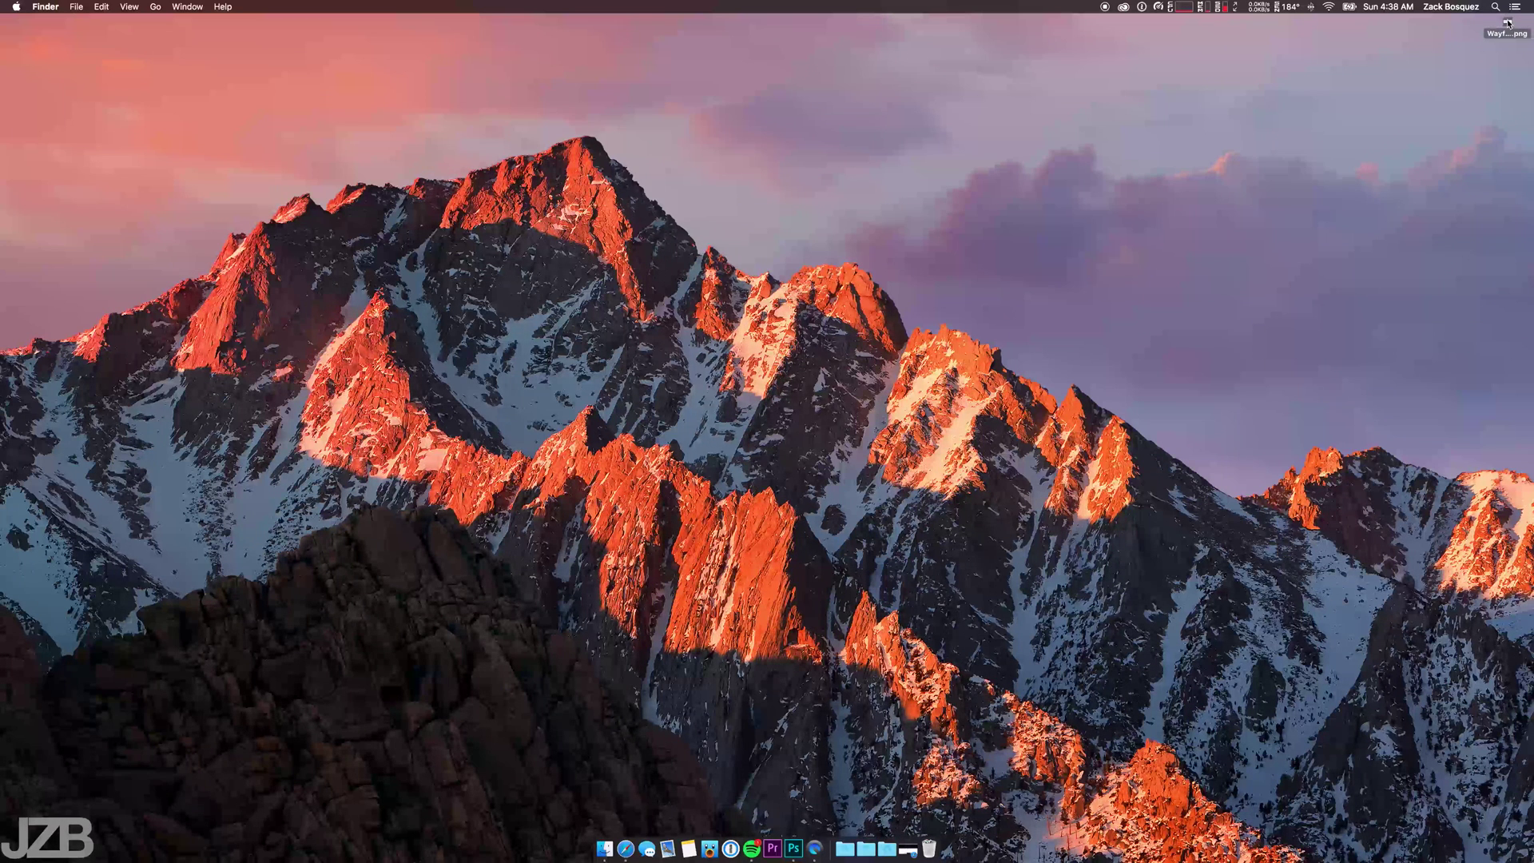
{"action": "key", "text": "space"}
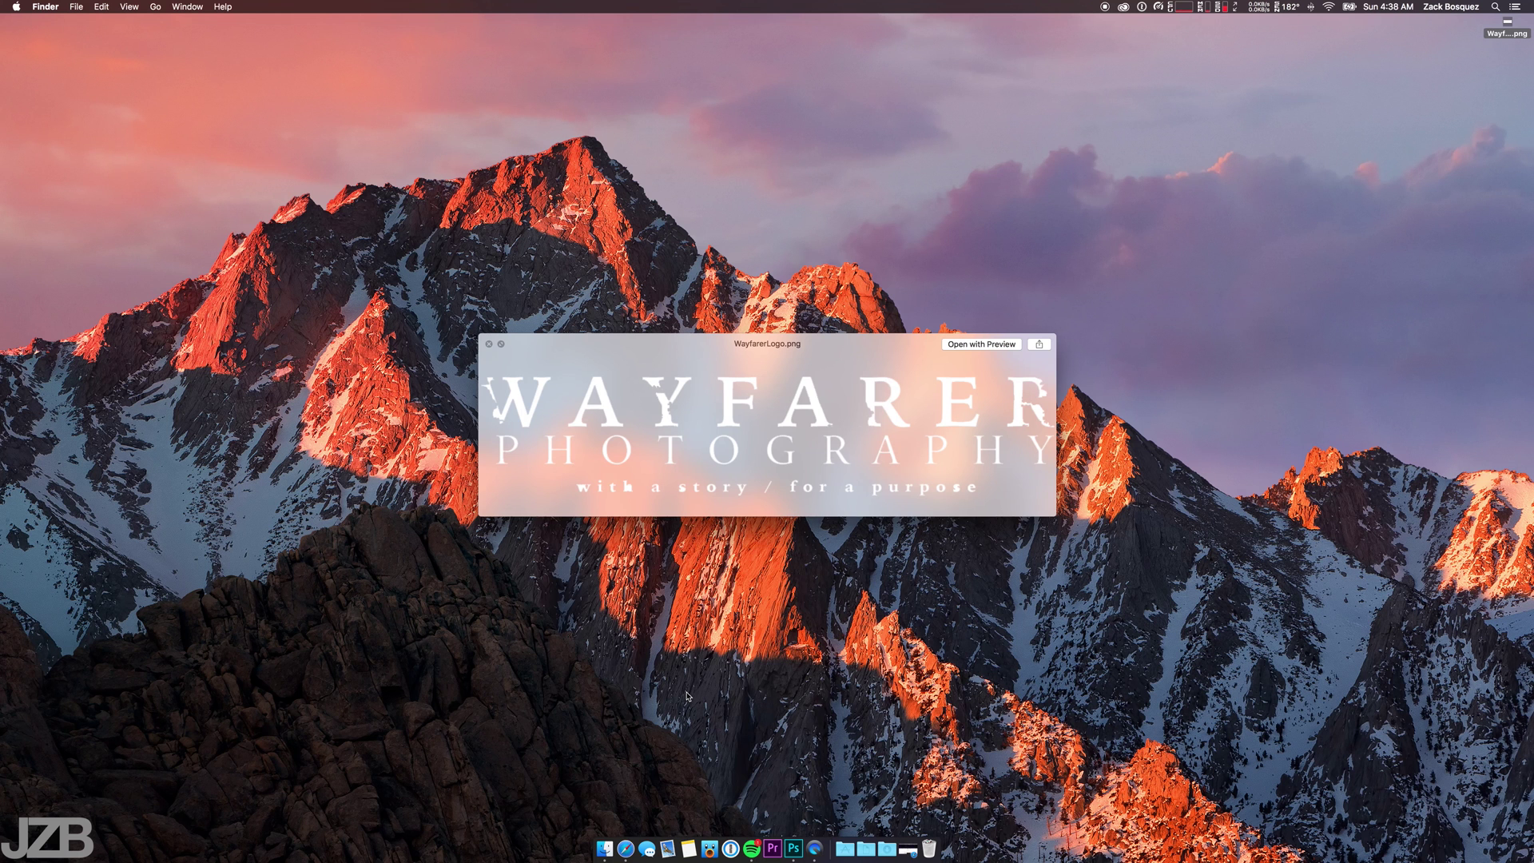
{"action": "left_click", "coordinate": [625, 848]}
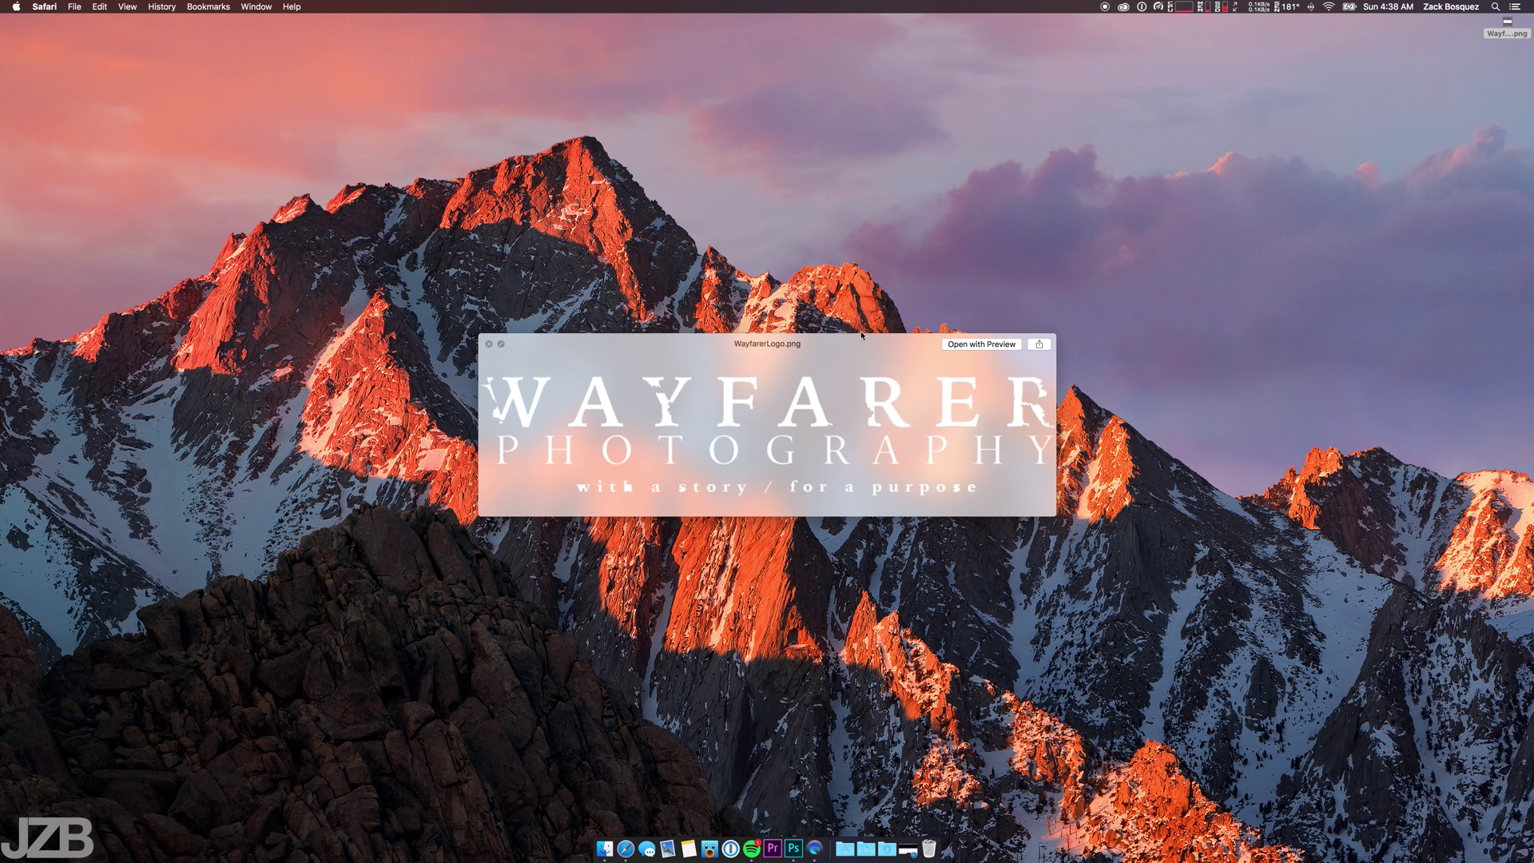
{"action": "left_click", "coordinate": [861, 335]}
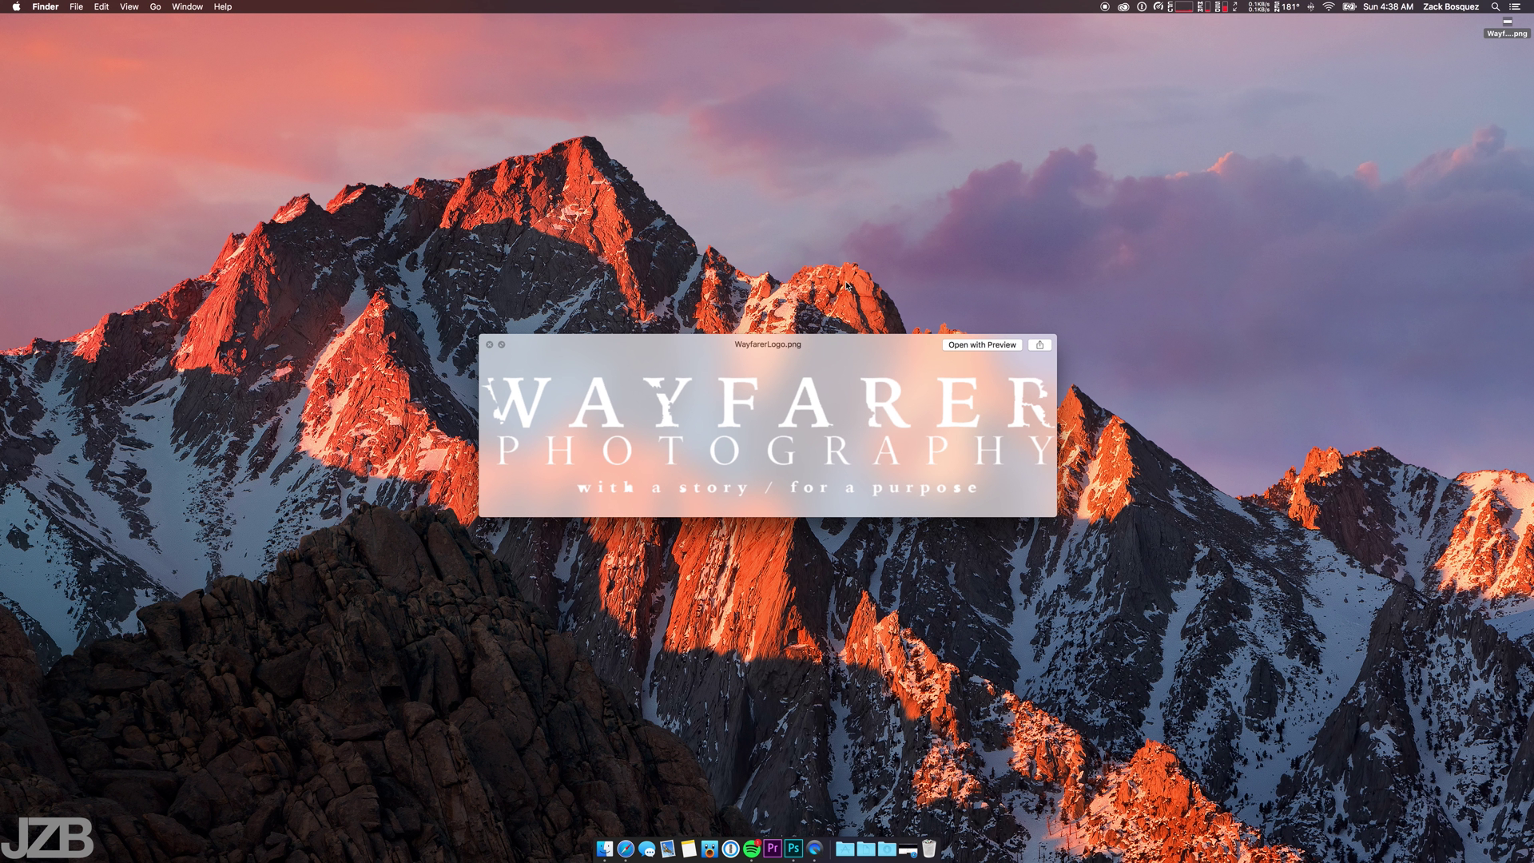
Step: Open WayfarerLogo.png in Photoshop from the desktop and zoom in on the white logo
{"action": "left_click", "coordinate": [490, 345]}
{"action": "left_click_drag", "start_coordinate": [1499, 45], "coordinate": [793, 847]}
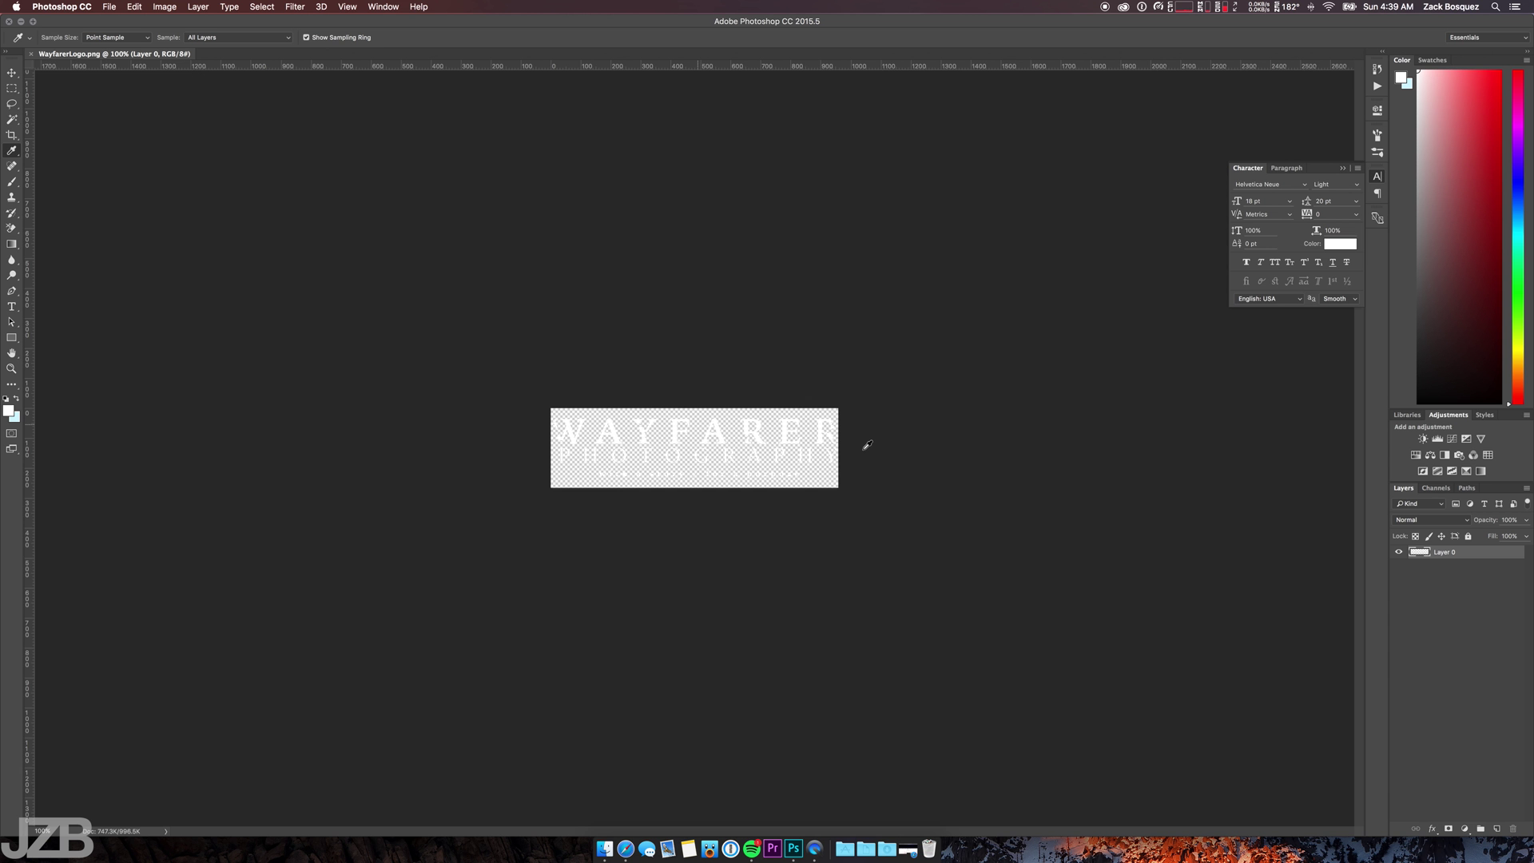
{"action": "scroll", "coordinate": [733, 412], "scroll_direction": "up", "scroll_amount": 1}
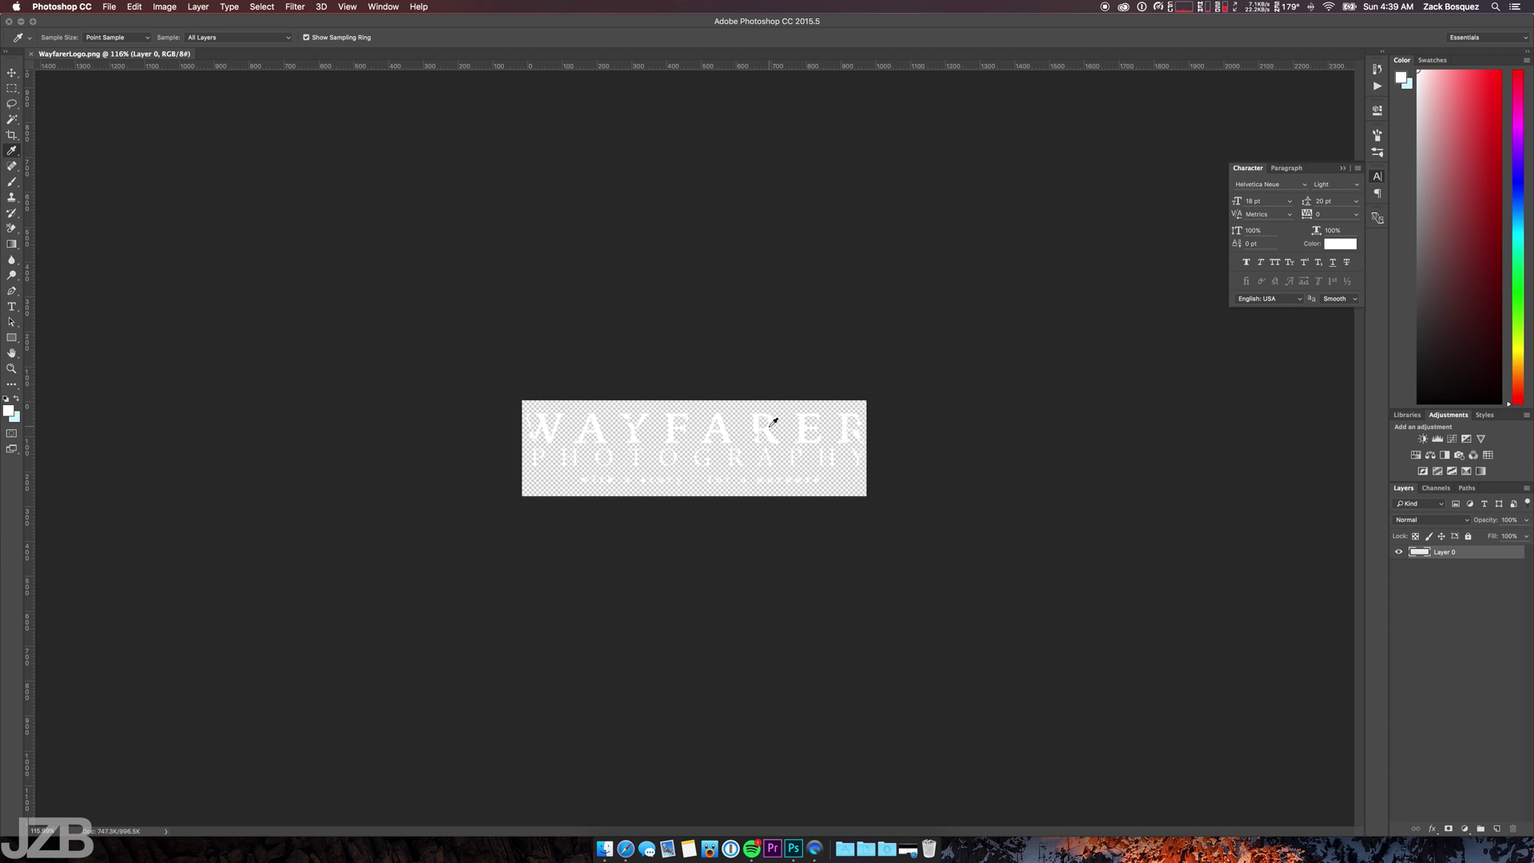
{"action": "scroll", "coordinate": [773, 422], "scroll_direction": "up", "scroll_amount": 2}
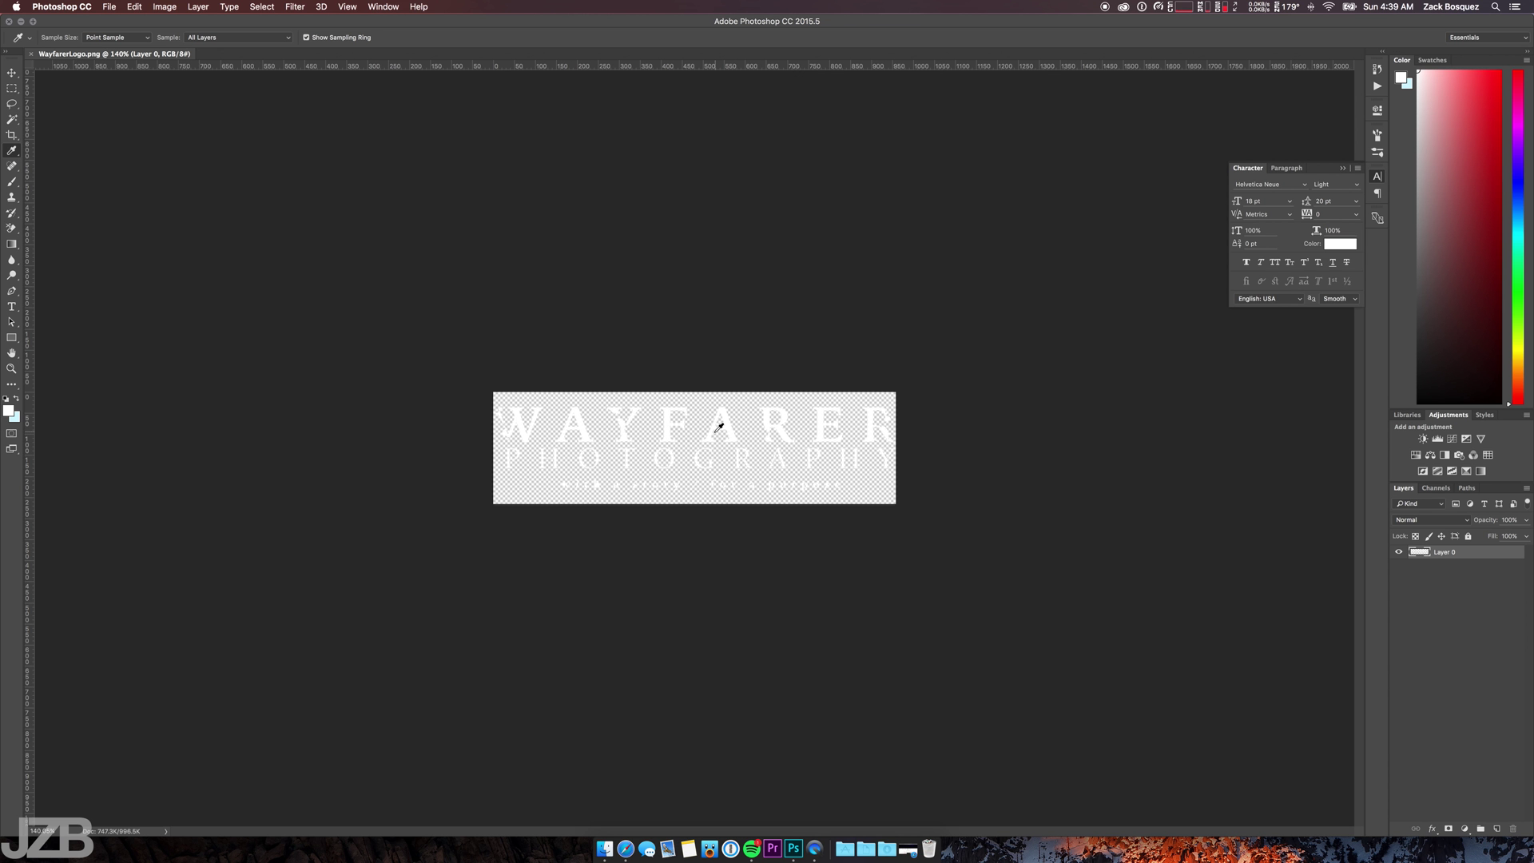
{"action": "scroll", "coordinate": [770, 427], "scroll_direction": "up", "scroll_amount": 2}
{"action": "scroll", "coordinate": [770, 427], "scroll_direction": "up", "scroll_amount": 5}
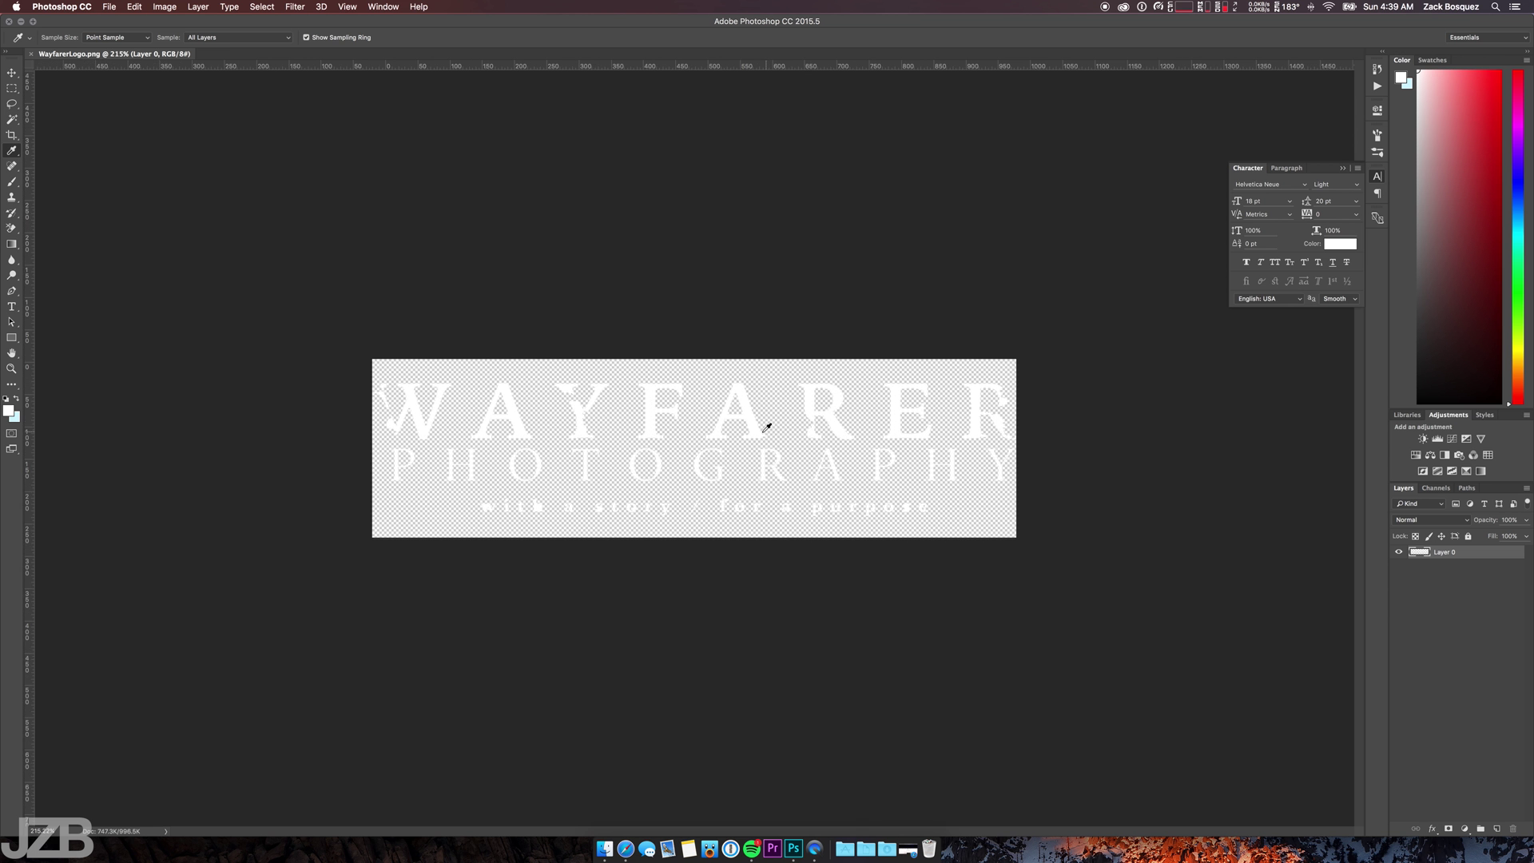
{"action": "scroll", "coordinate": [767, 428], "scroll_direction": "up", "scroll_amount": 1}
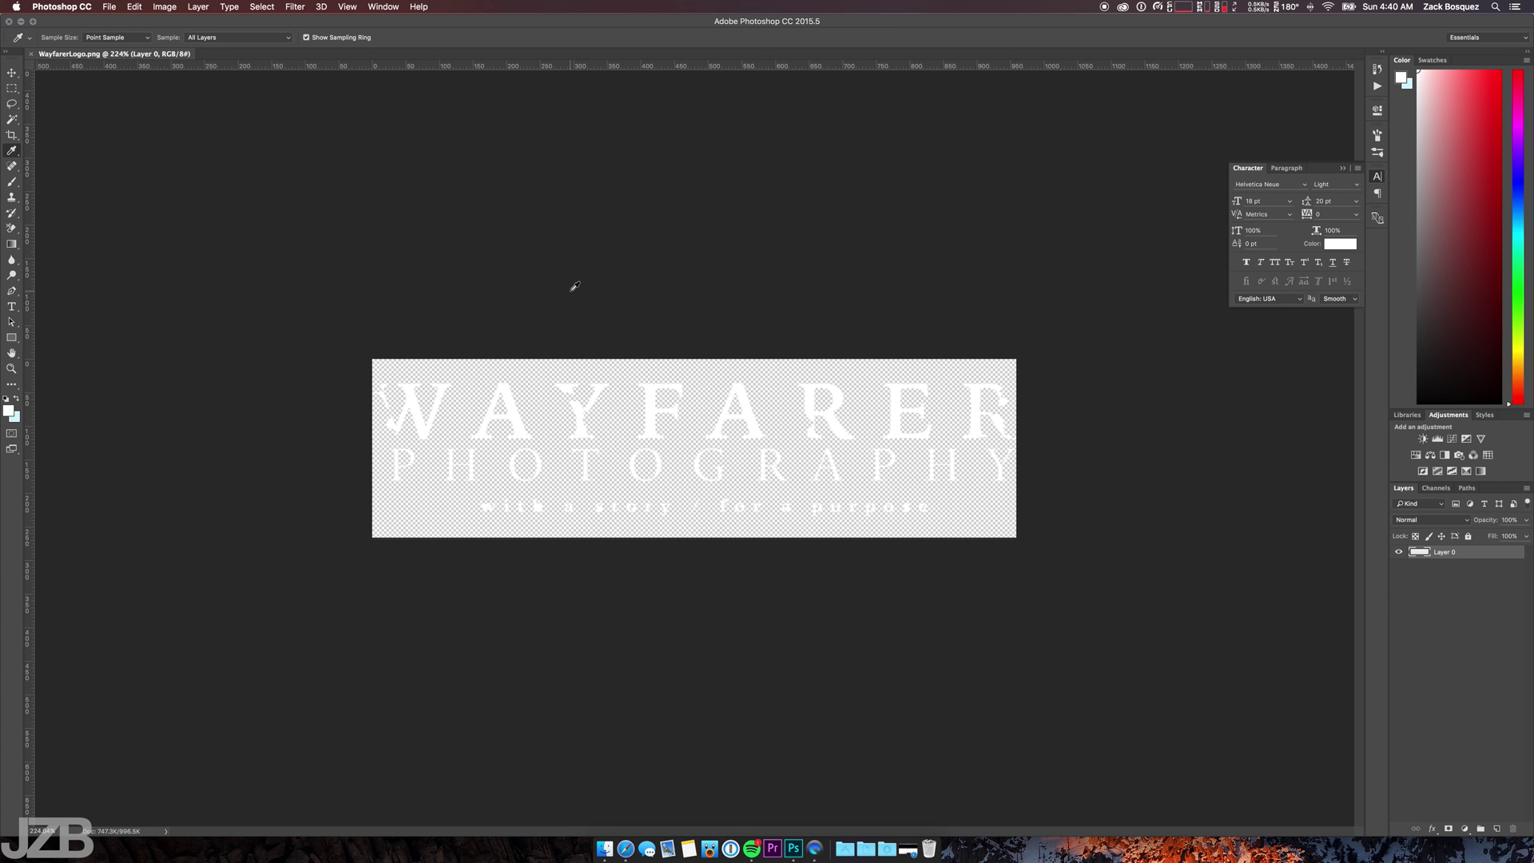
{"action": "scroll", "coordinate": [594, 333], "scroll_direction": "up", "scroll_amount": 5}
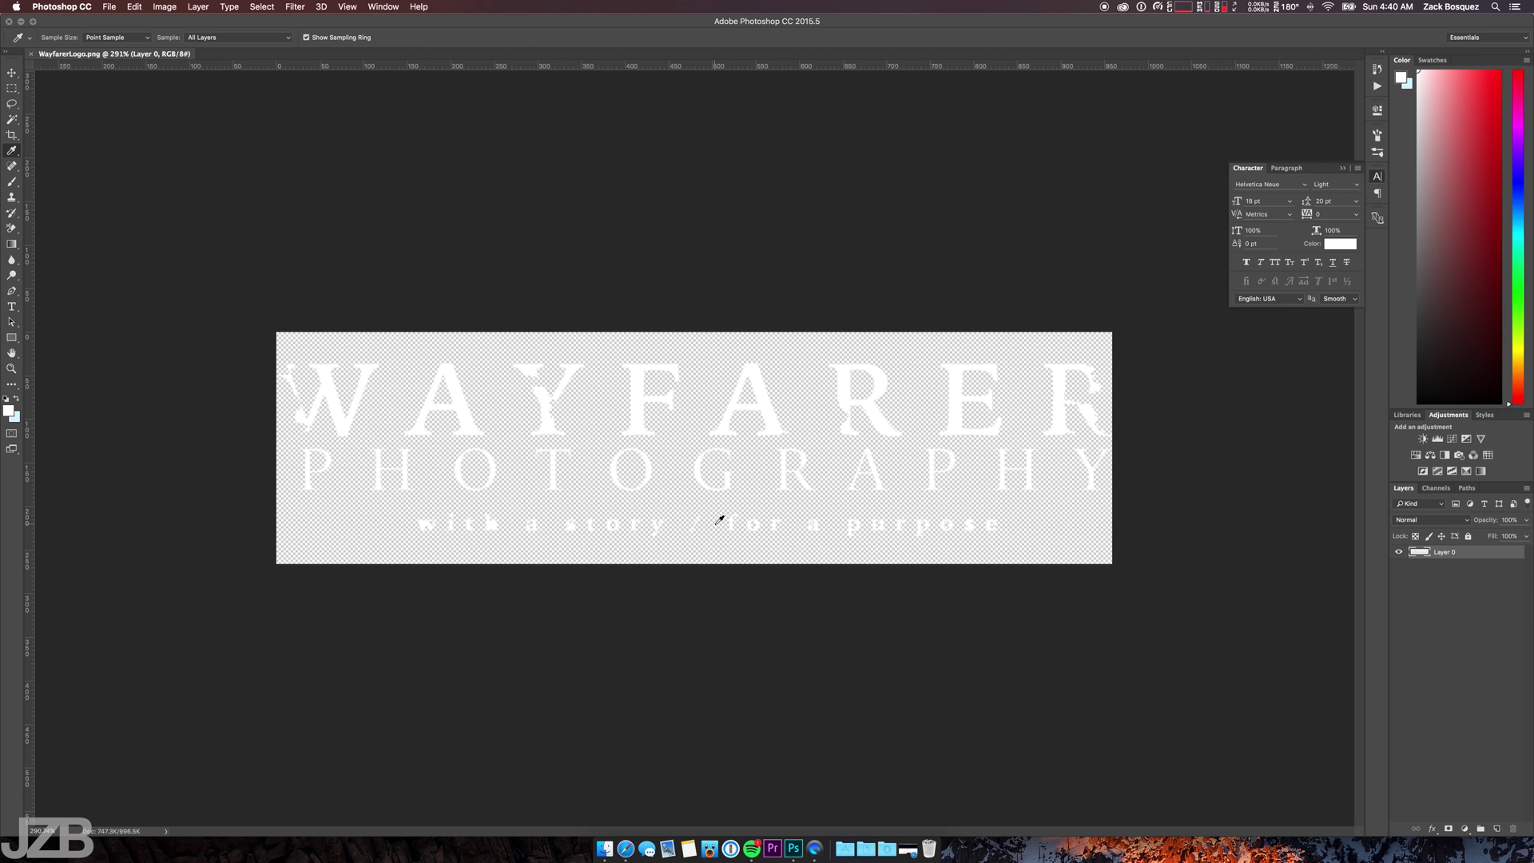
{"action": "left_click", "coordinate": [11, 120]}
{"action": "right_click", "coordinate": [8, 124]}
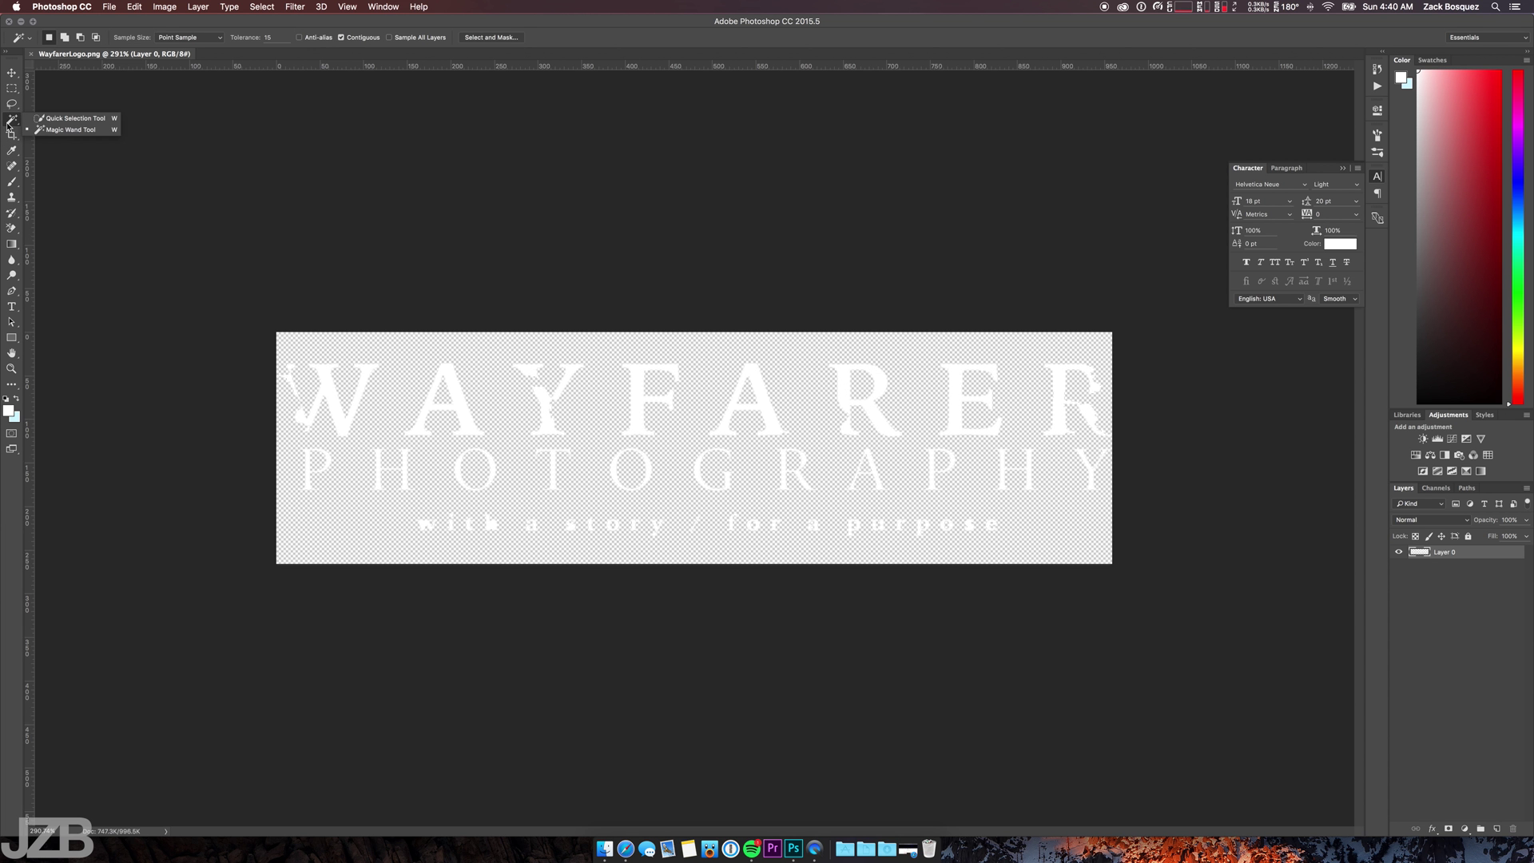
{"action": "left_click", "coordinate": [360, 395]}
{"action": "left_click", "coordinate": [359, 395]}
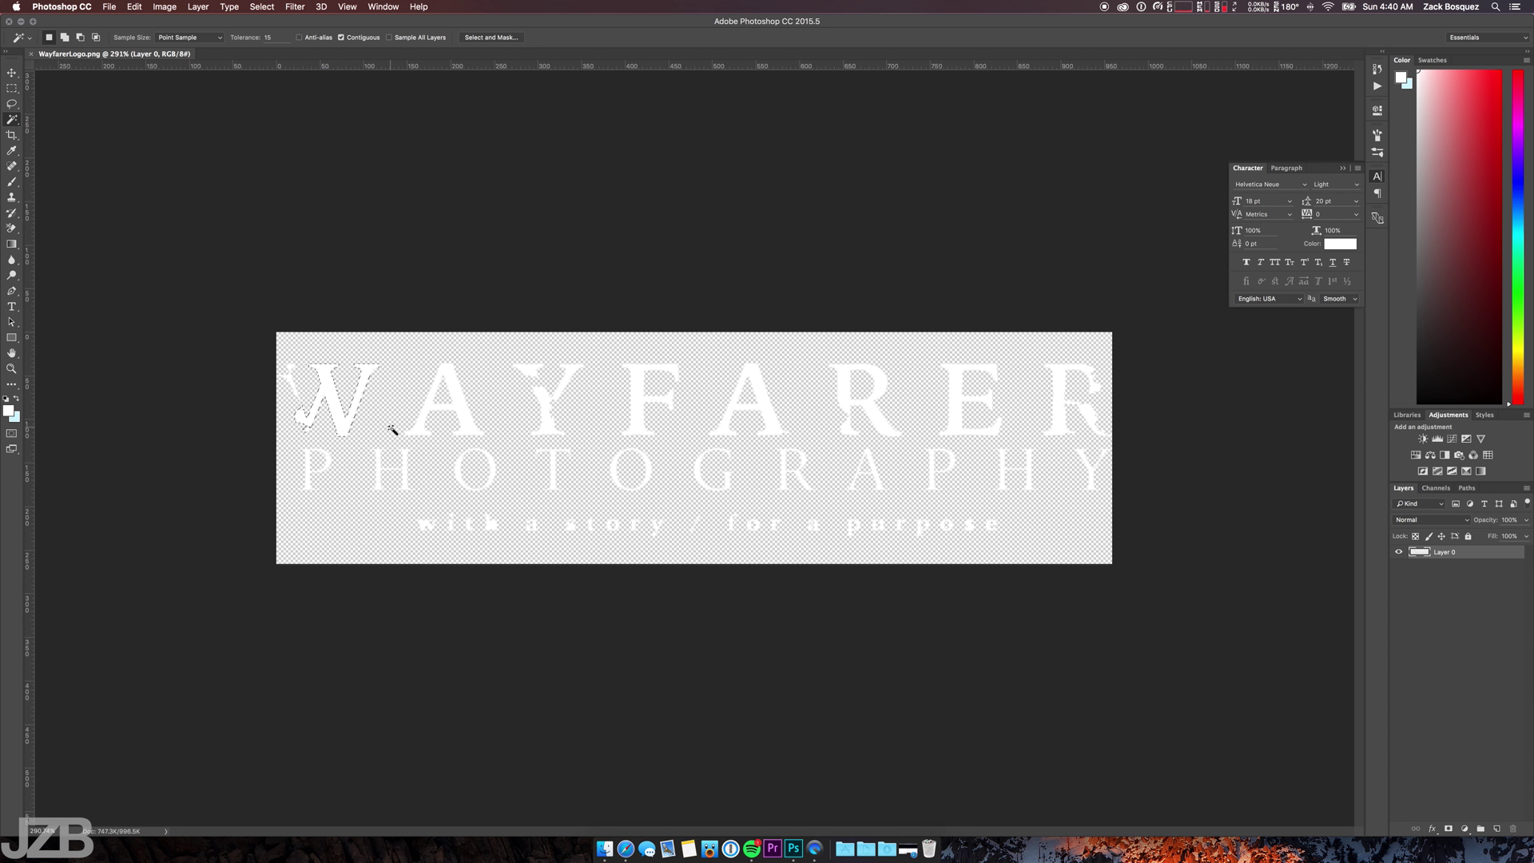
{"action": "left_click", "coordinate": [290, 380]}
{"action": "left_click", "coordinate": [390, 158]}
{"action": "left_click", "coordinate": [12, 73]}
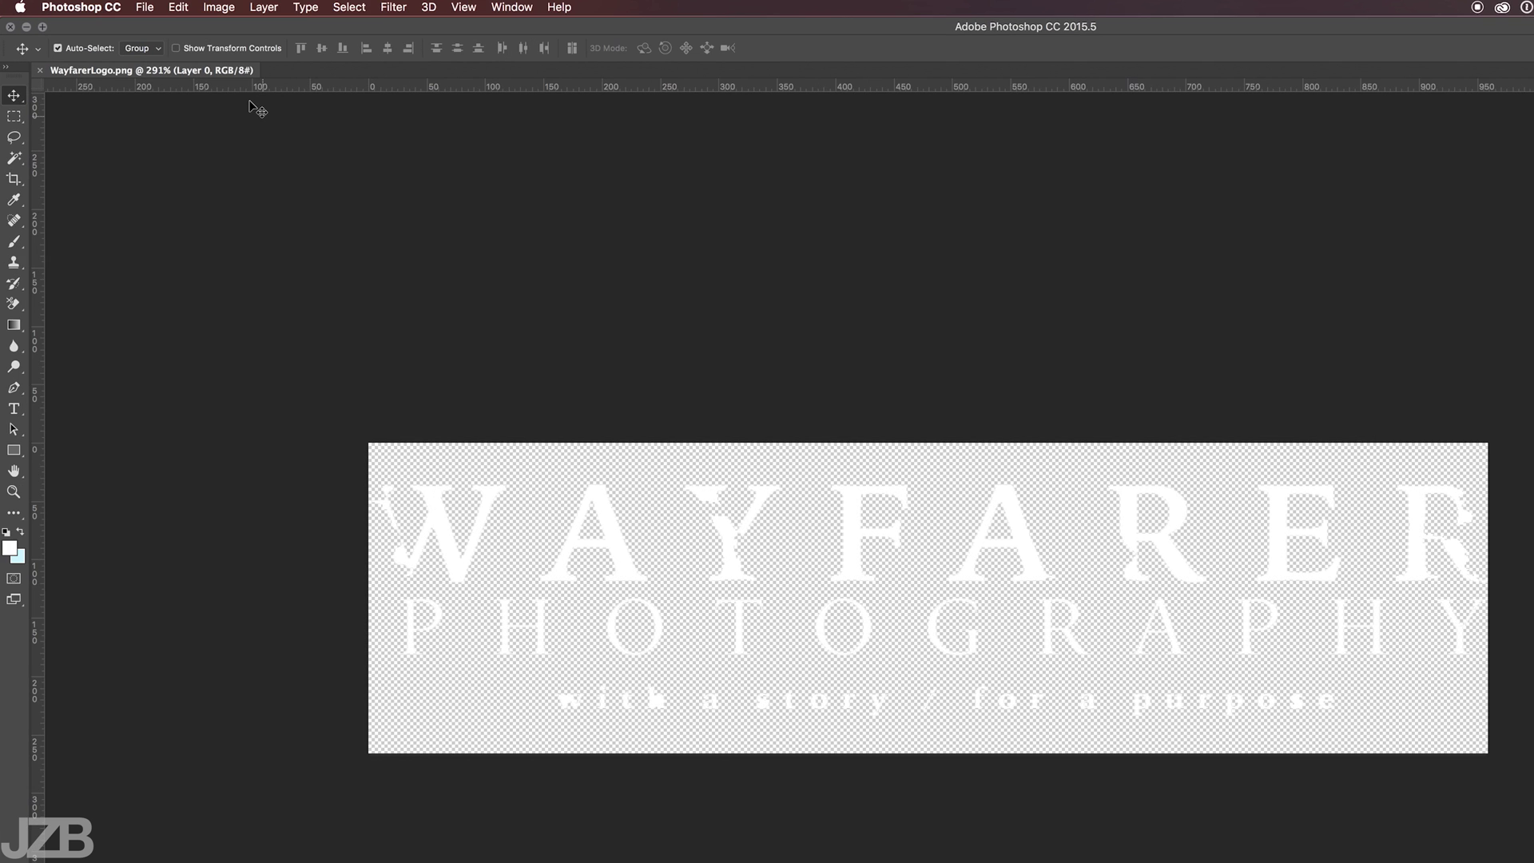
Step: Open Image > Adjustments > Replace Color for the white logo
{"action": "left_click", "coordinate": [218, 7]}
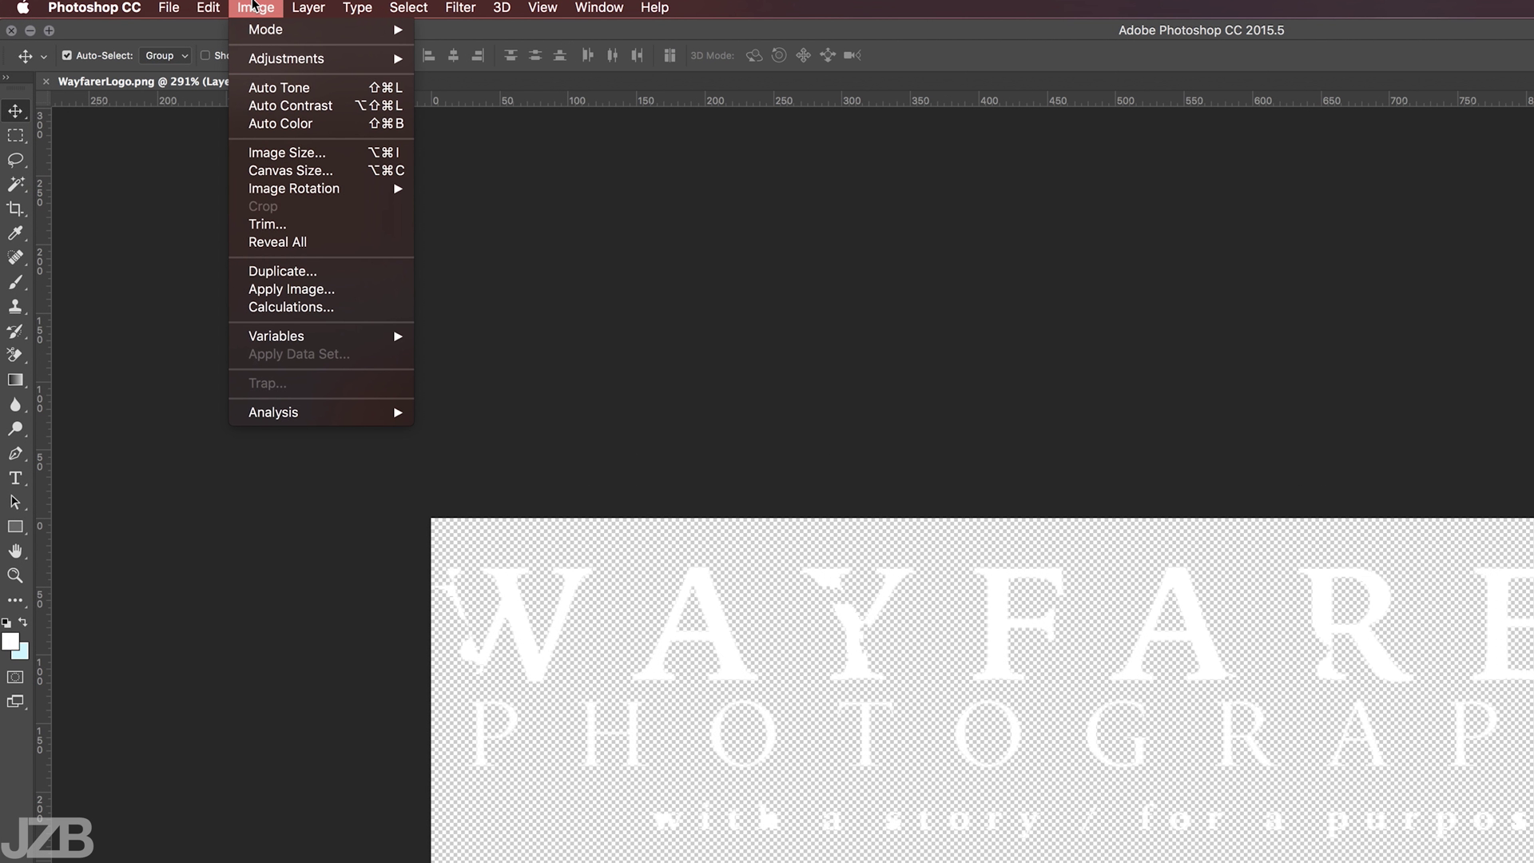
{"action": "mouse_move", "coordinate": [347, 59]}
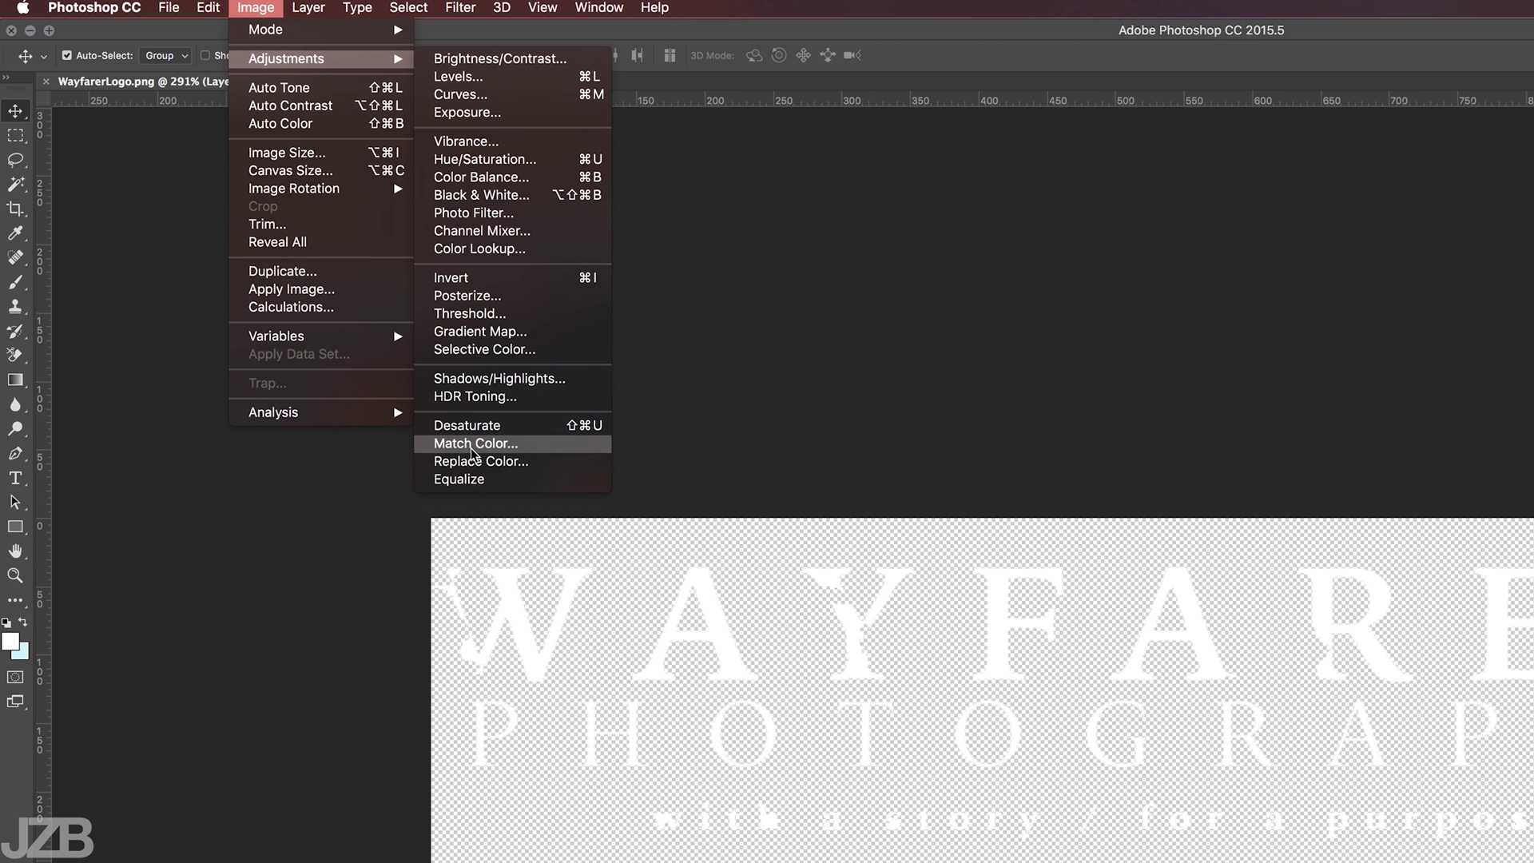
{"action": "left_click", "coordinate": [540, 455]}
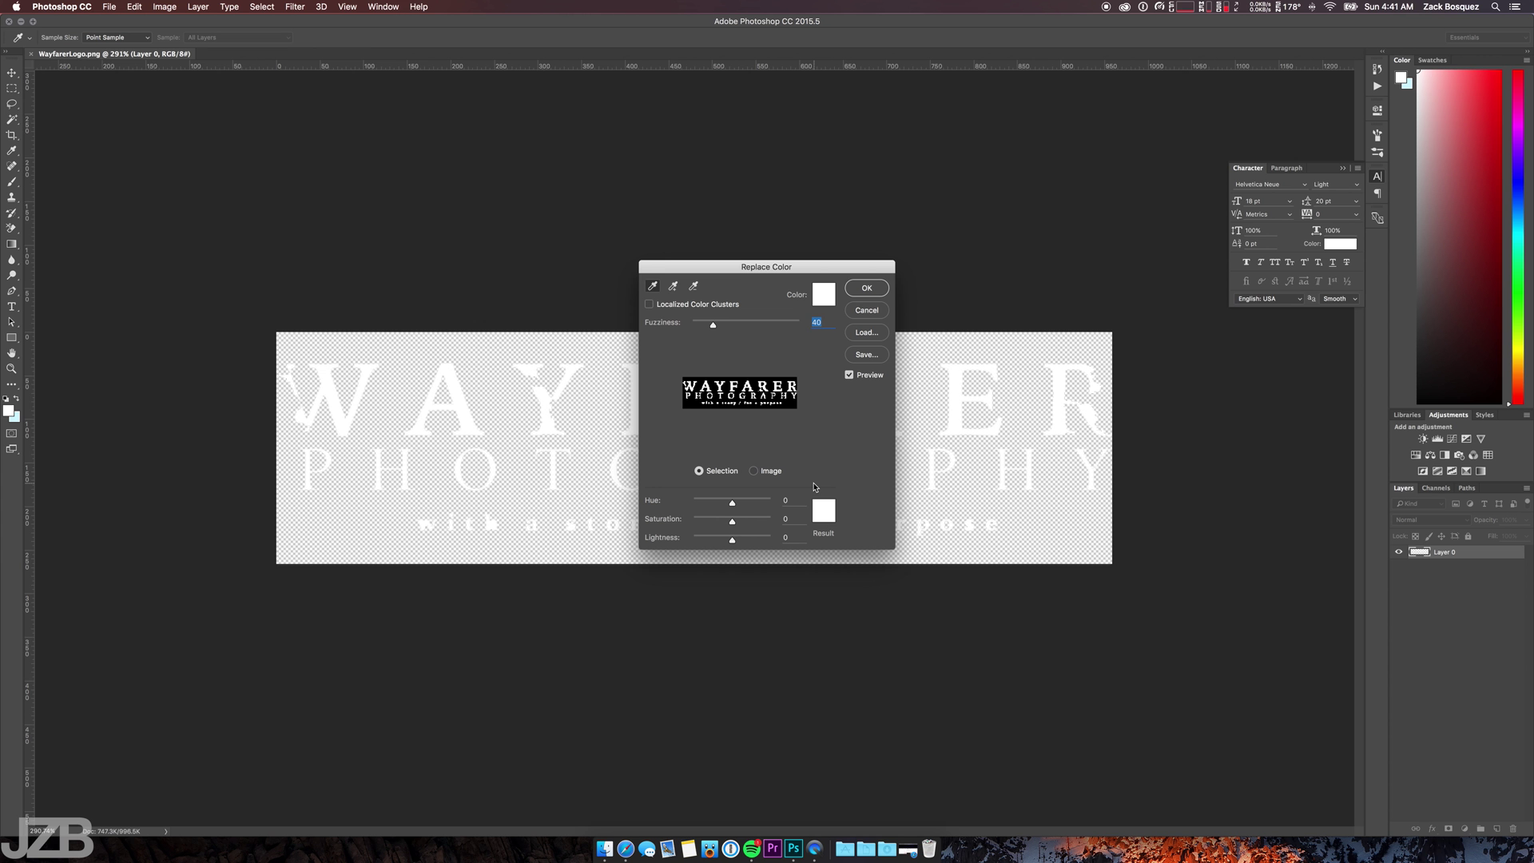
Step: Set the Replace Color result colour to dark gray #404041
{"action": "left_click", "coordinate": [826, 514]}
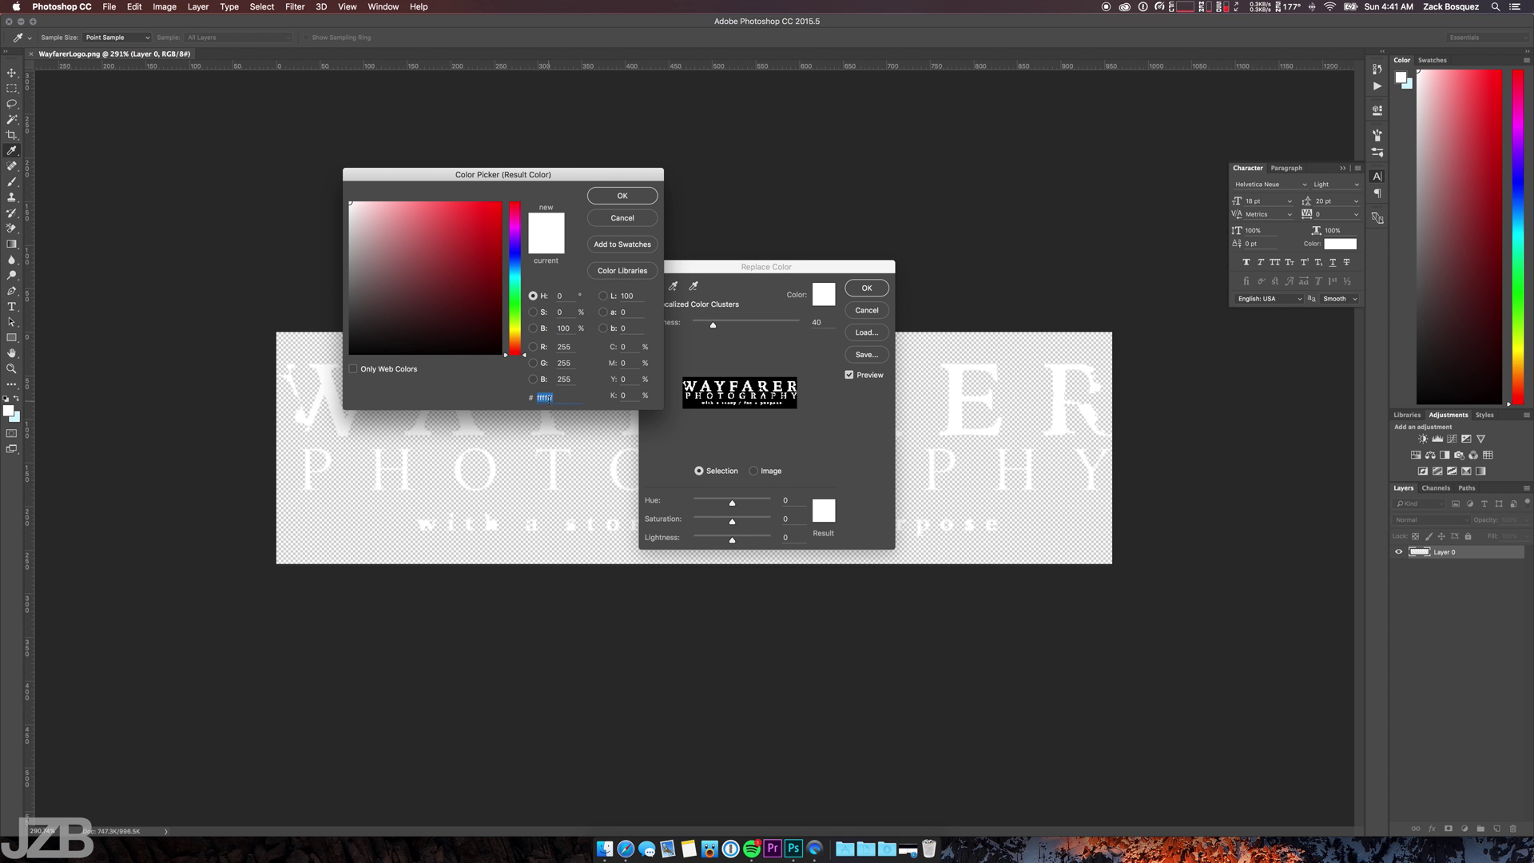
{"action": "key", "text": "super+c"}
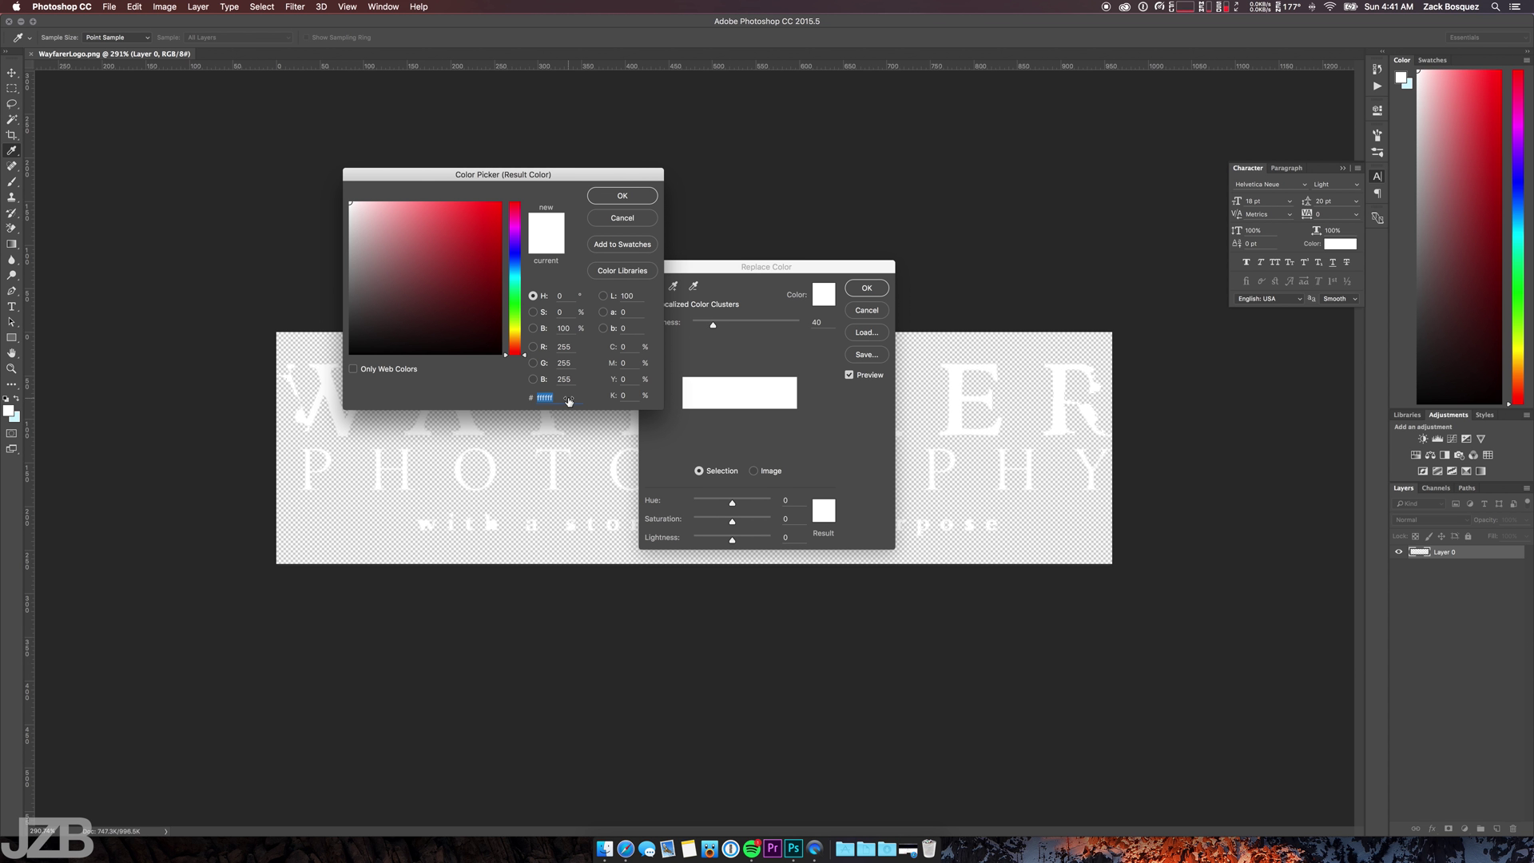
{"action": "key", "text": "super+v"}
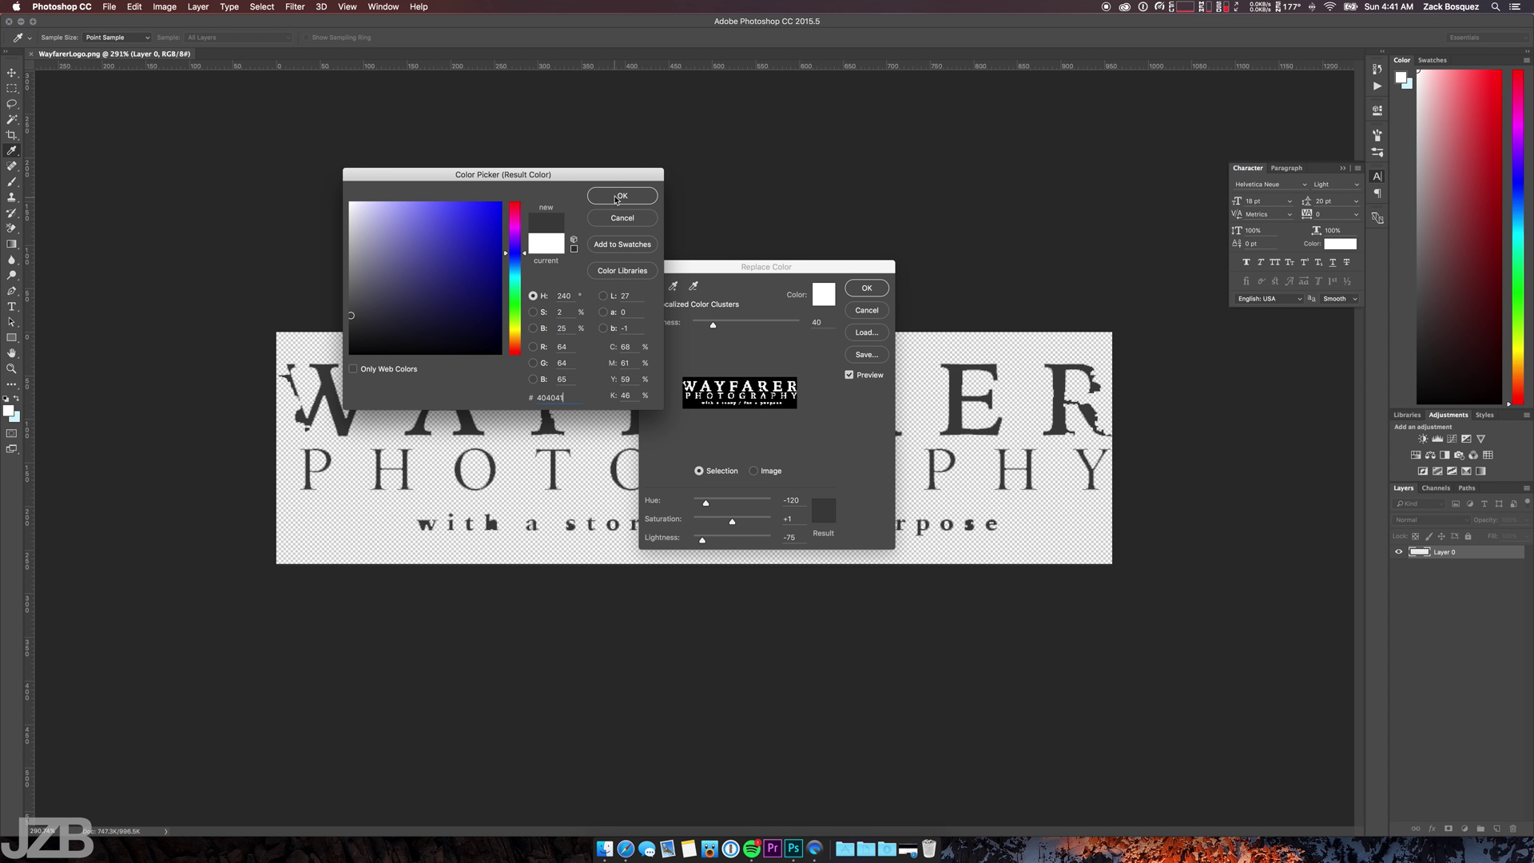
{"action": "left_click", "coordinate": [620, 196]}
Step: Apply the dark gray Replace Color to the logo and zoom back out
{"action": "left_click", "coordinate": [866, 287]}
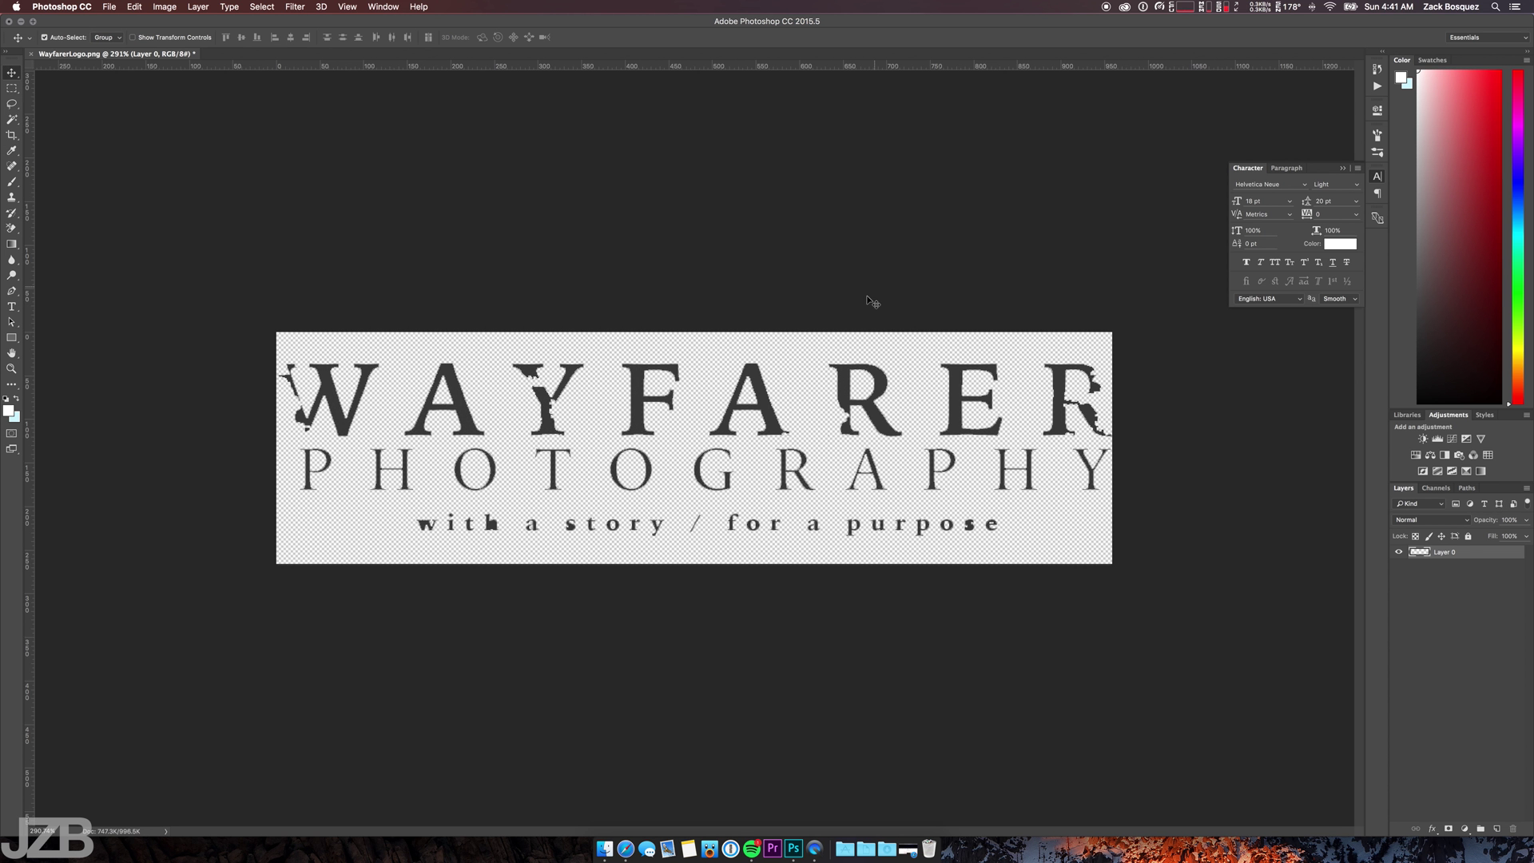
{"action": "scroll", "coordinate": [726, 413], "scroll_direction": "down", "scroll_amount": 2}
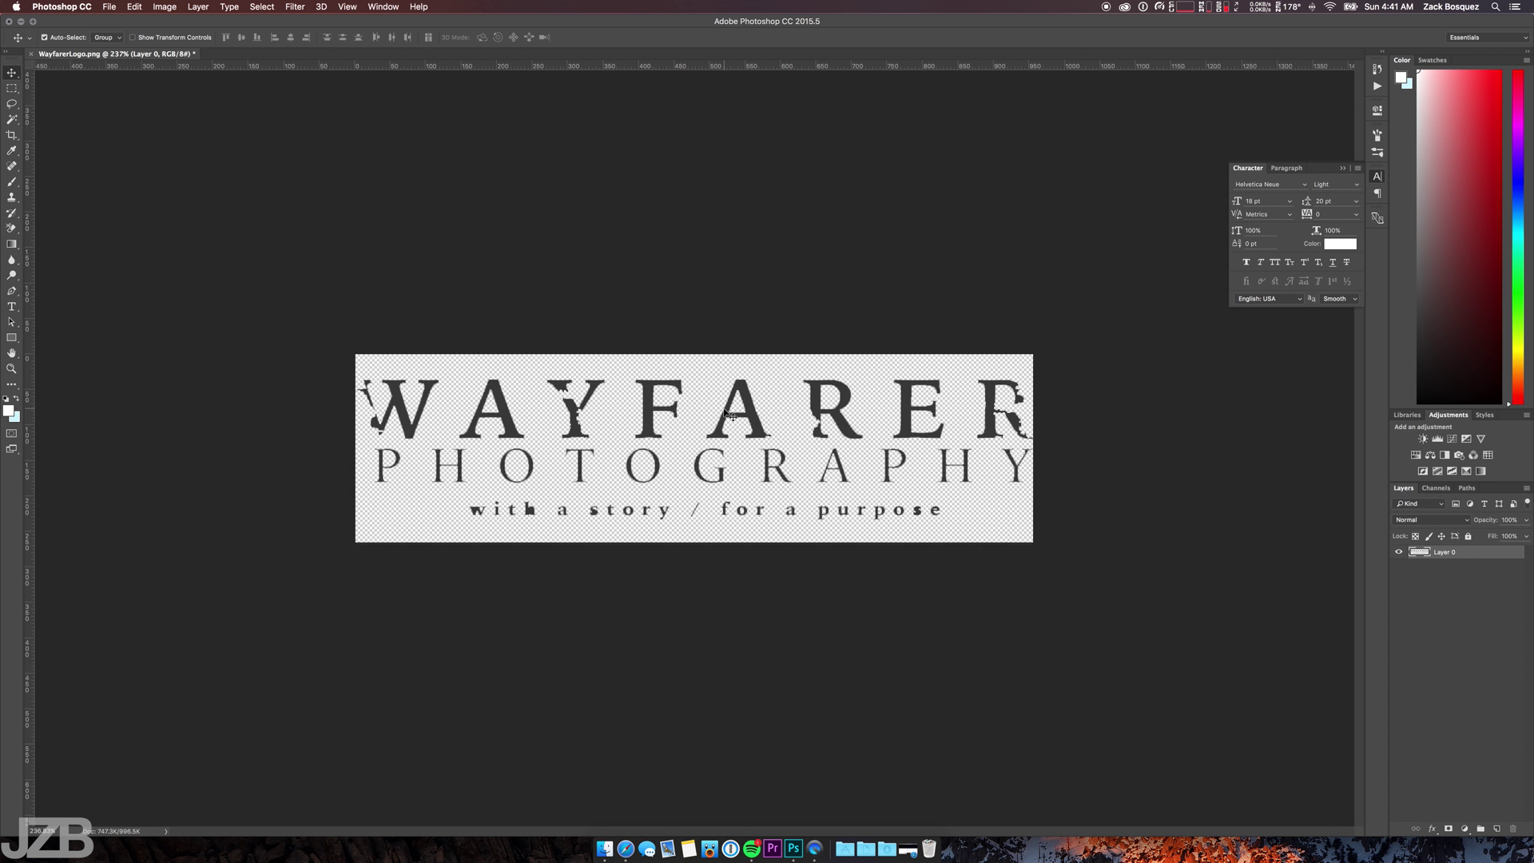
{"action": "scroll", "coordinate": [728, 413], "scroll_direction": "down", "scroll_amount": 2}
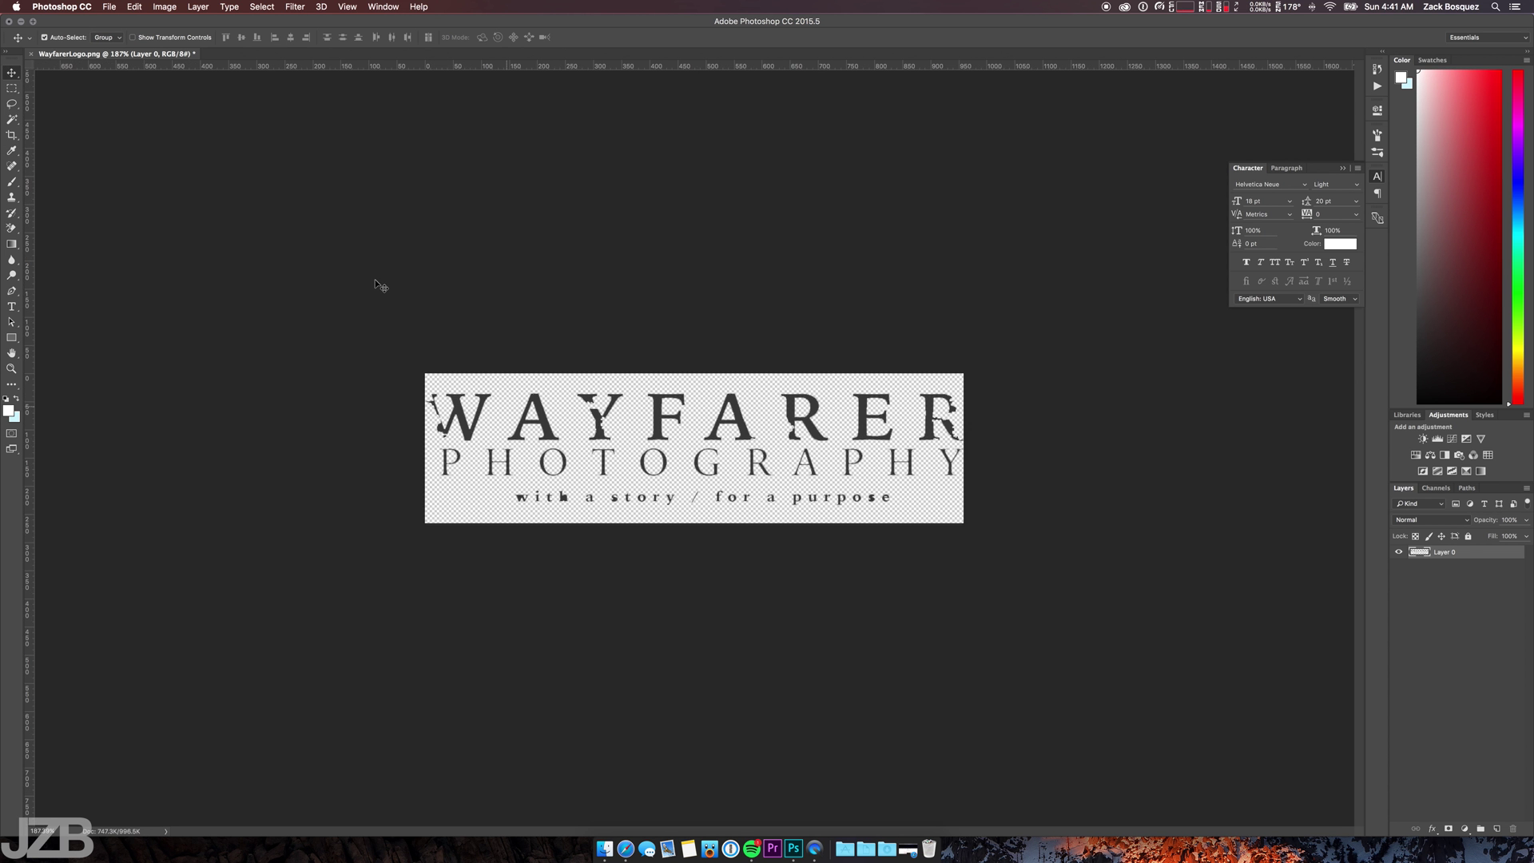
Step: Choose Export from the File menu
{"action": "left_click", "coordinate": [107, 7]}
{"action": "mouse_move", "coordinate": [208, 176]}
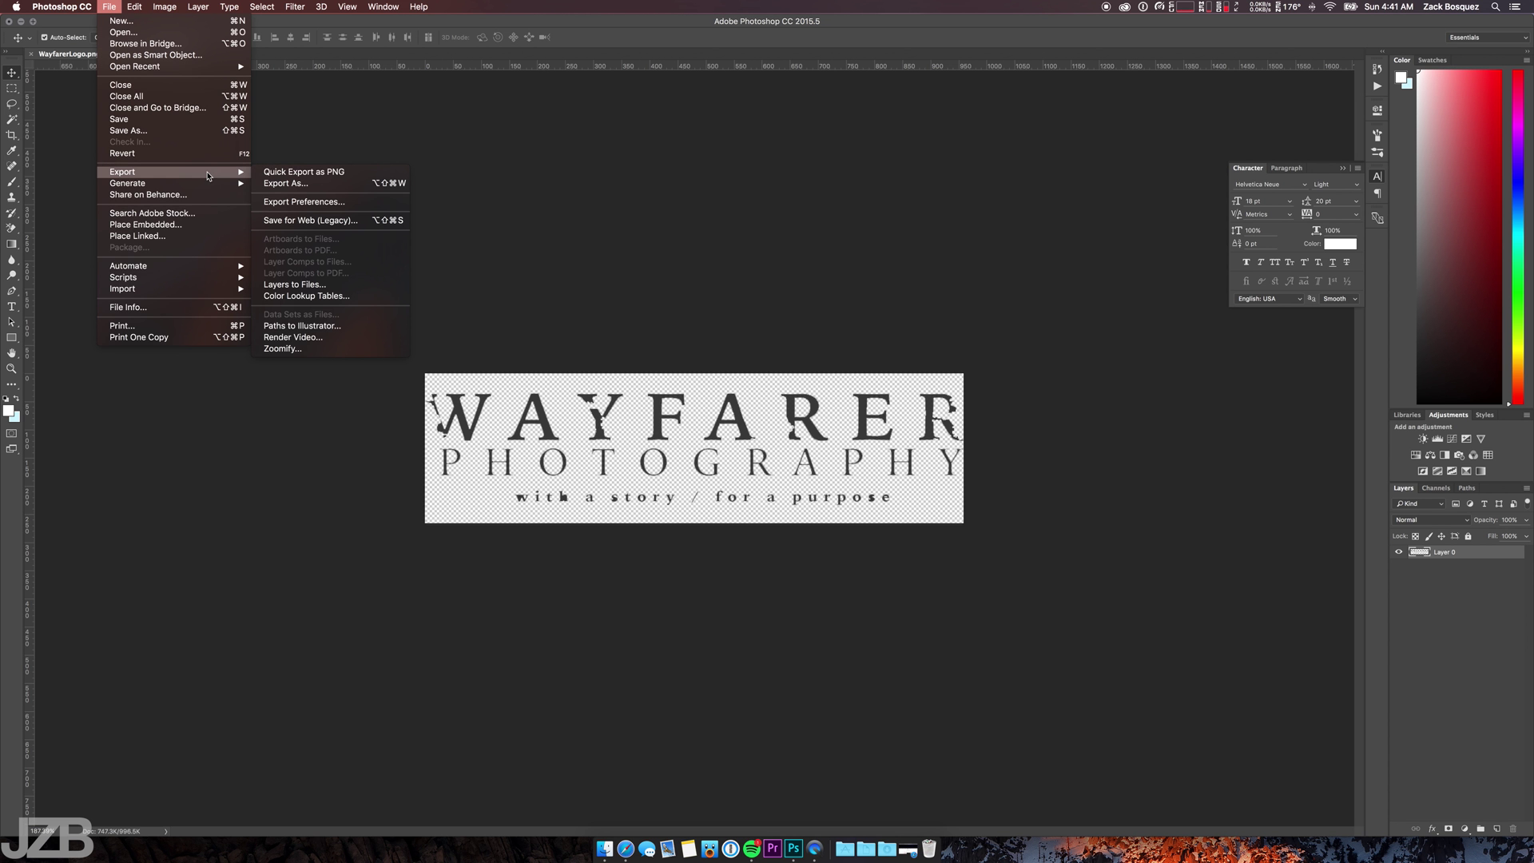
{"action": "left_click", "coordinate": [290, 174]}
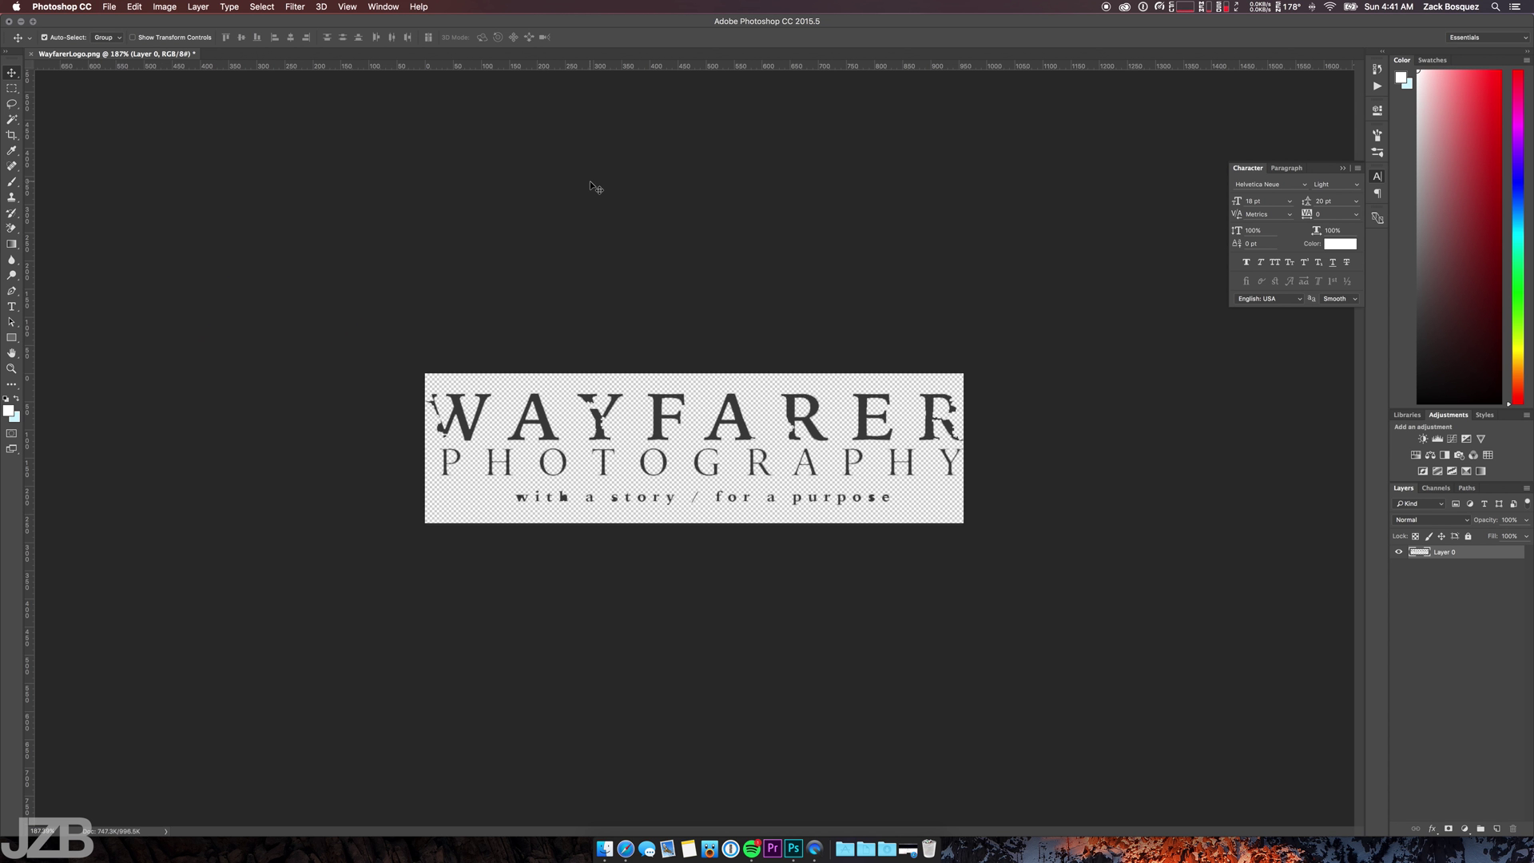
Step: Bring the jzb.io site back in Safari and go to its Contact page via Blog
{"action": "left_click", "coordinate": [625, 849]}
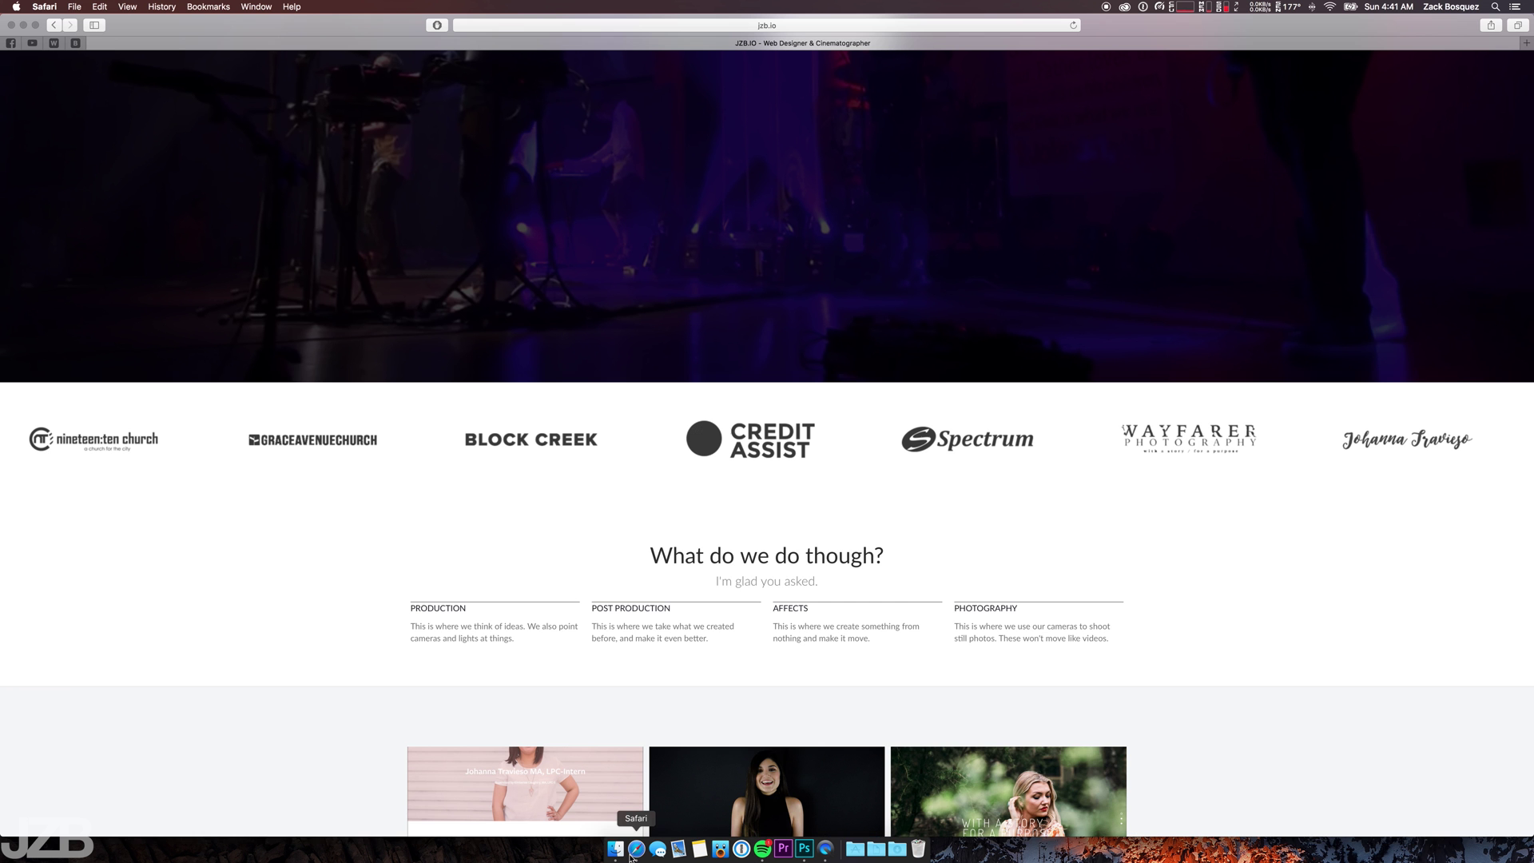
{"action": "scroll", "coordinate": [655, 395], "scroll_direction": "up", "scroll_amount": 4}
{"action": "scroll", "coordinate": [655, 396], "scroll_direction": "up", "scroll_amount": 3}
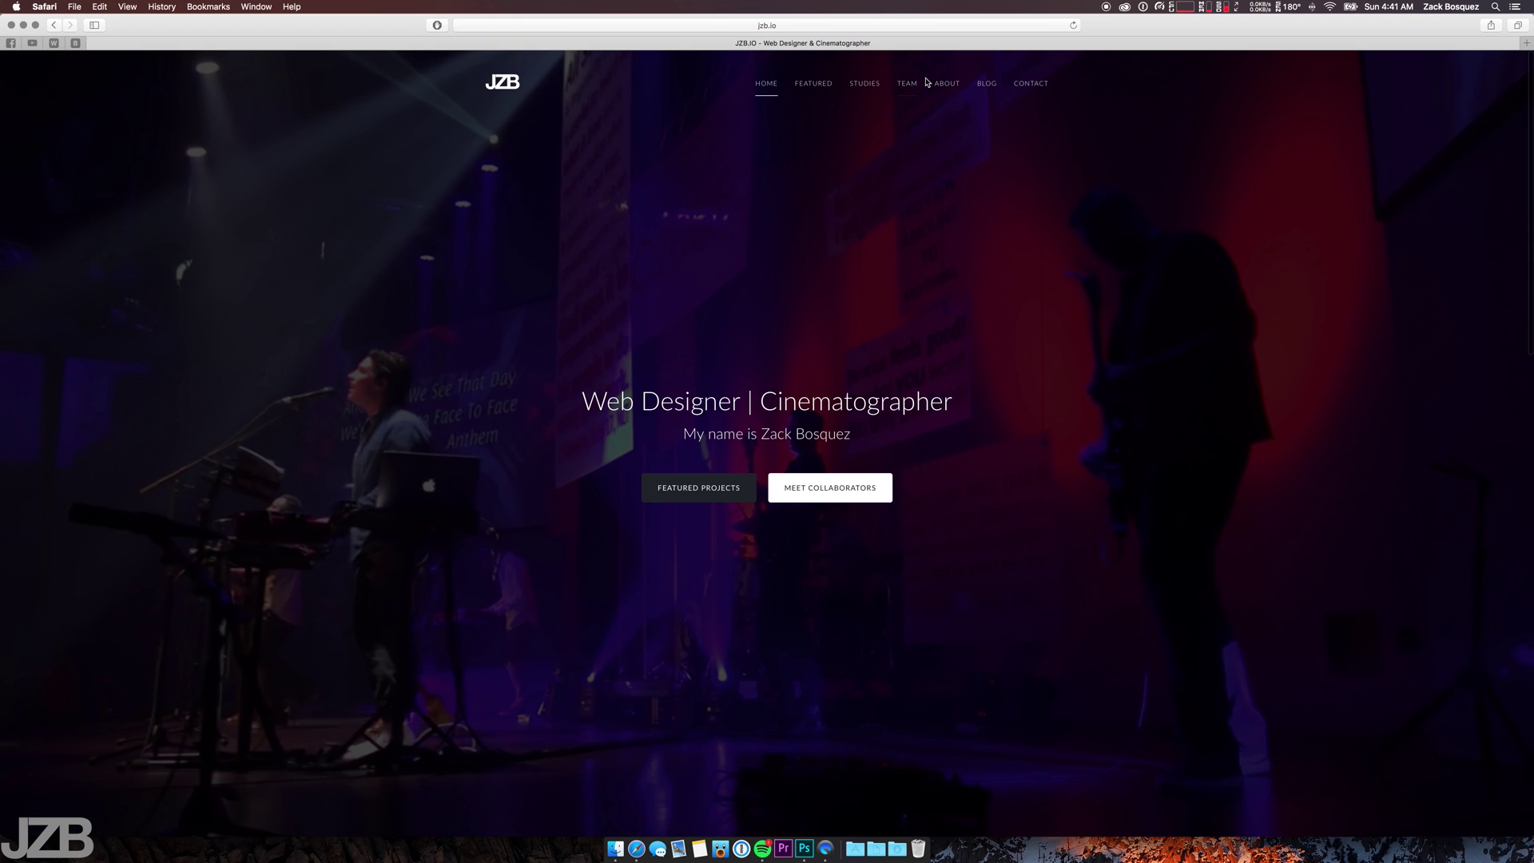
{"action": "left_click", "coordinate": [988, 87]}
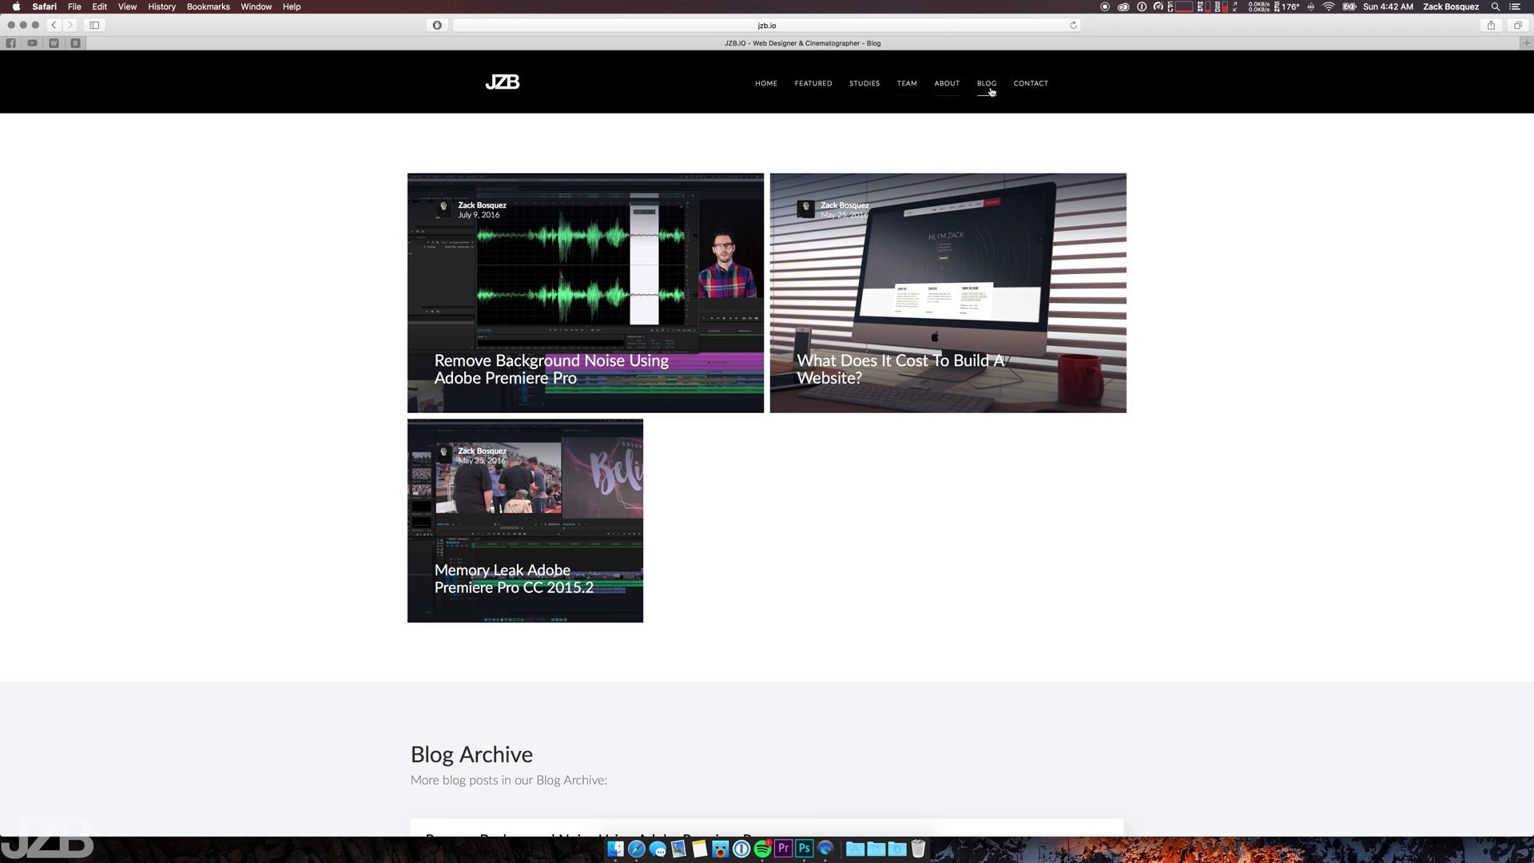
{"action": "left_click", "coordinate": [1034, 90]}
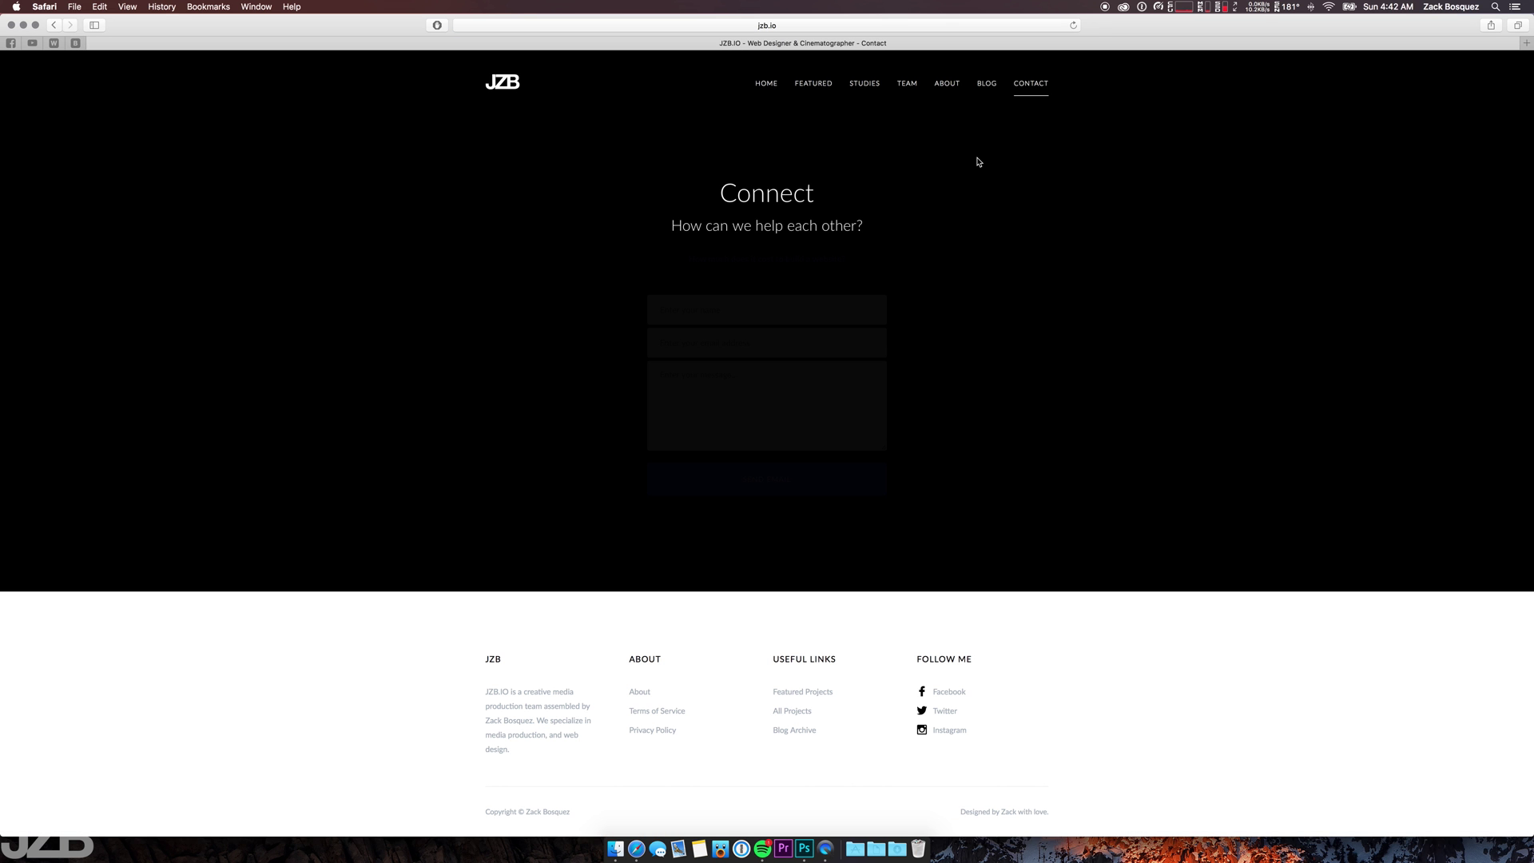